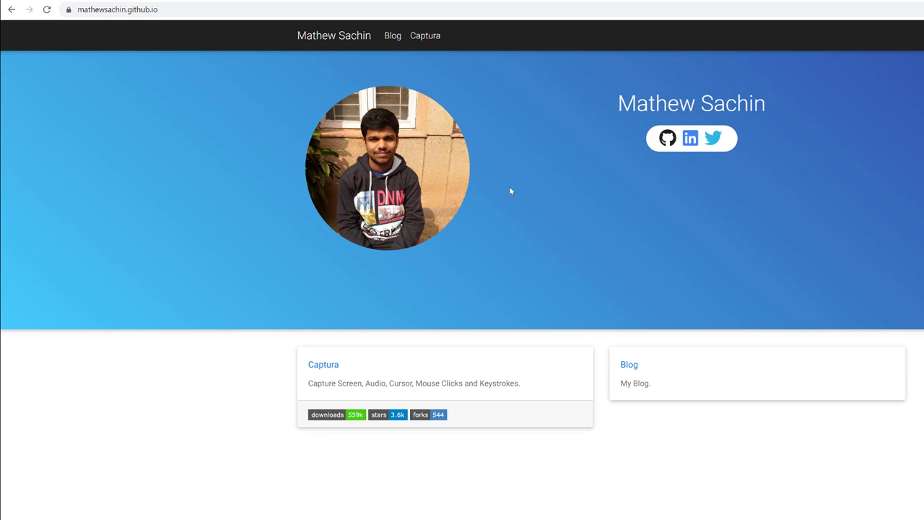
# Open the Captura project page and go to its download page.
pyautogui.click(298, 1)
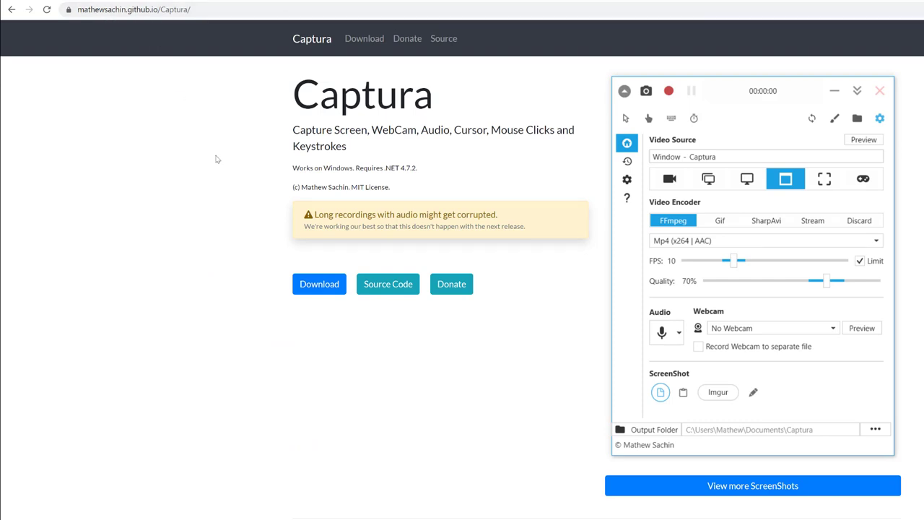
pyautogui.click(313, 289)
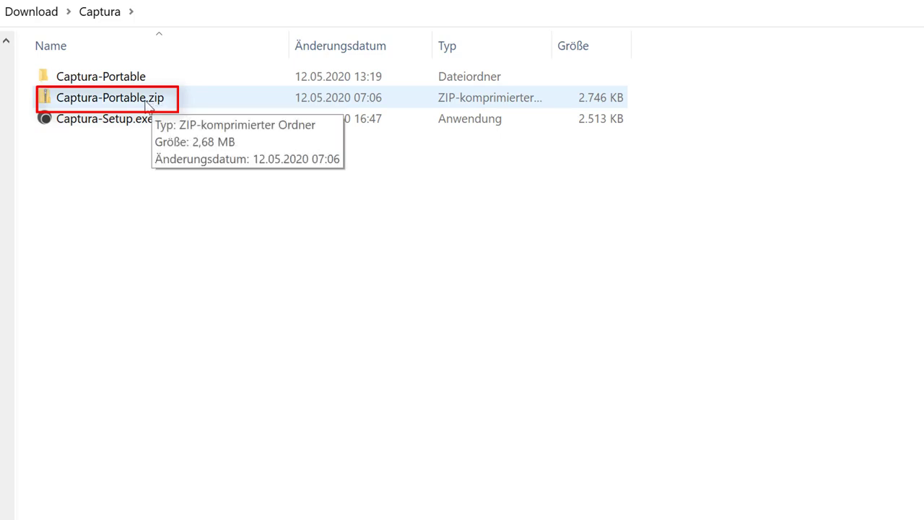
pyautogui.rightClick(146, 104)
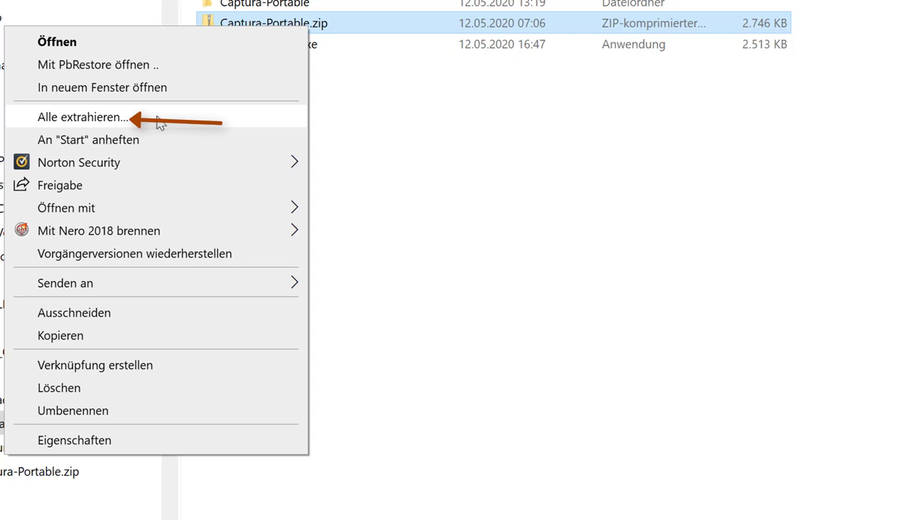
pyautogui.click(157, 119)
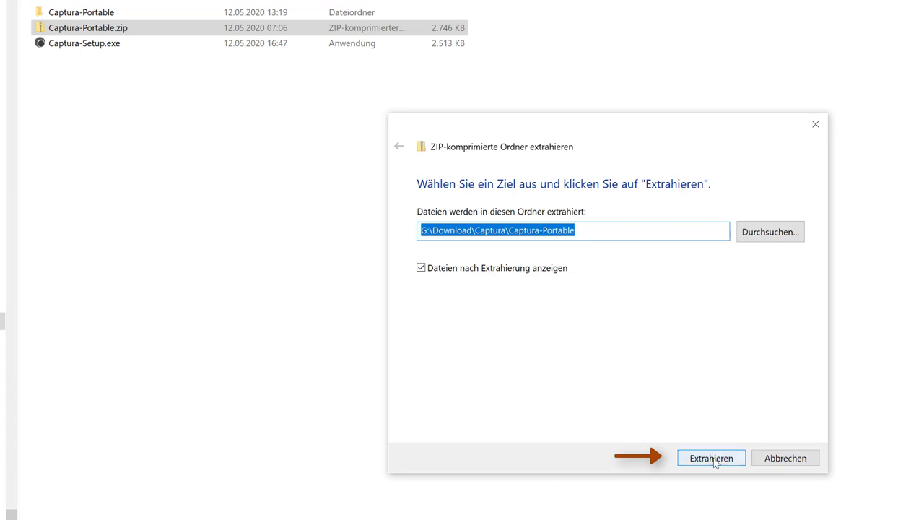
pyautogui.click(786, 463)
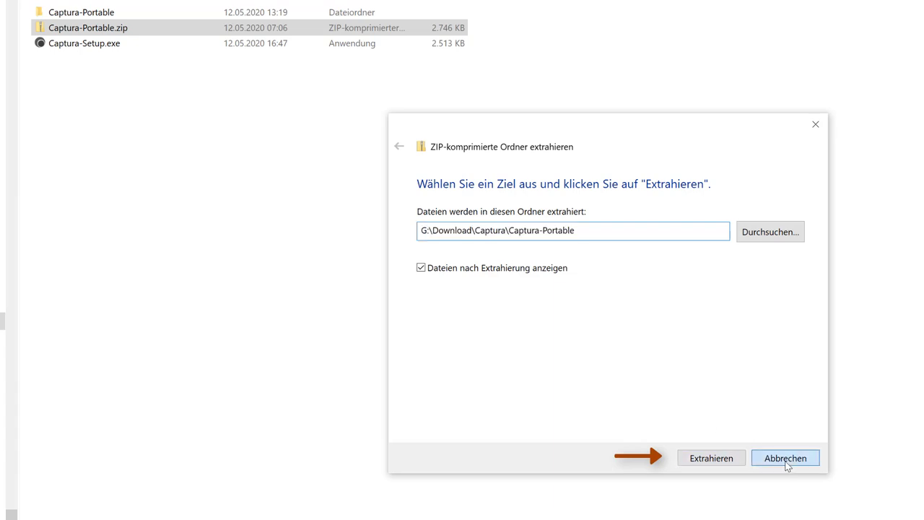
# Open the extracted Captura-Portable folder and launch captura.exe.
pyautogui.doubleClick(108, 38)
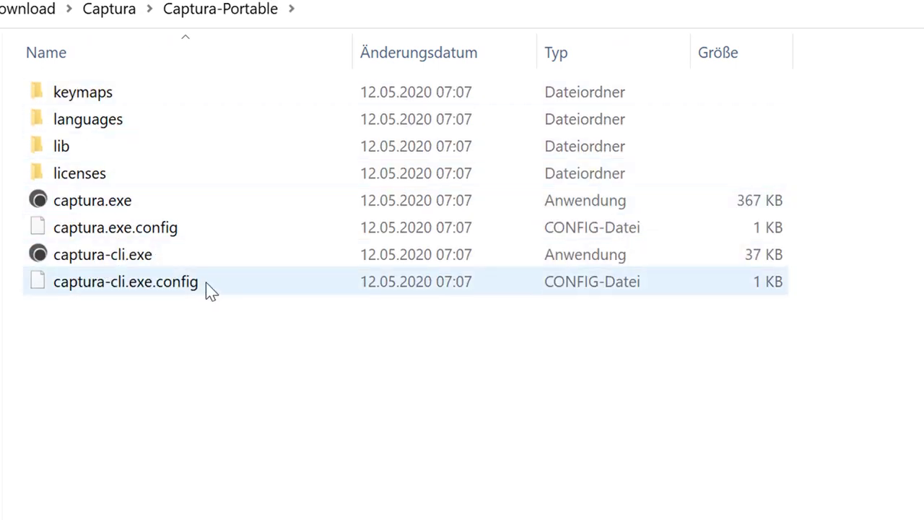
pyautogui.click(85, 207)
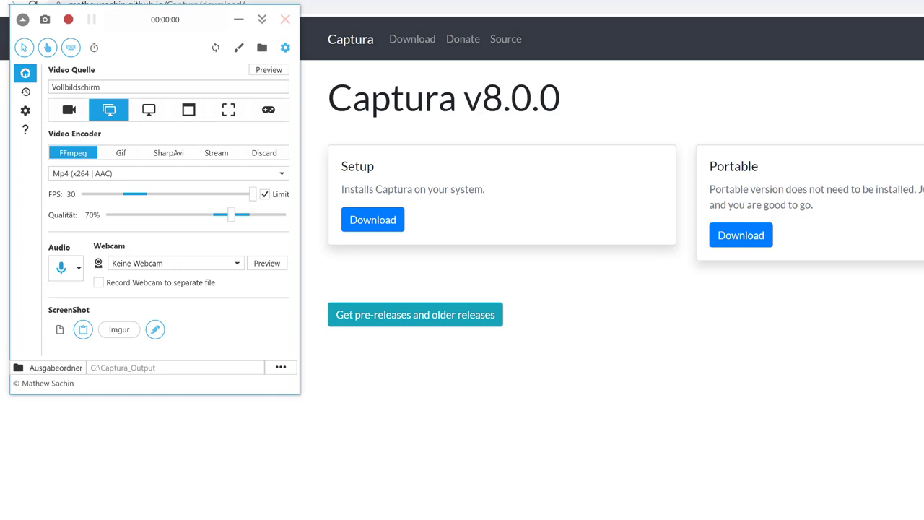
pyautogui.press('super')
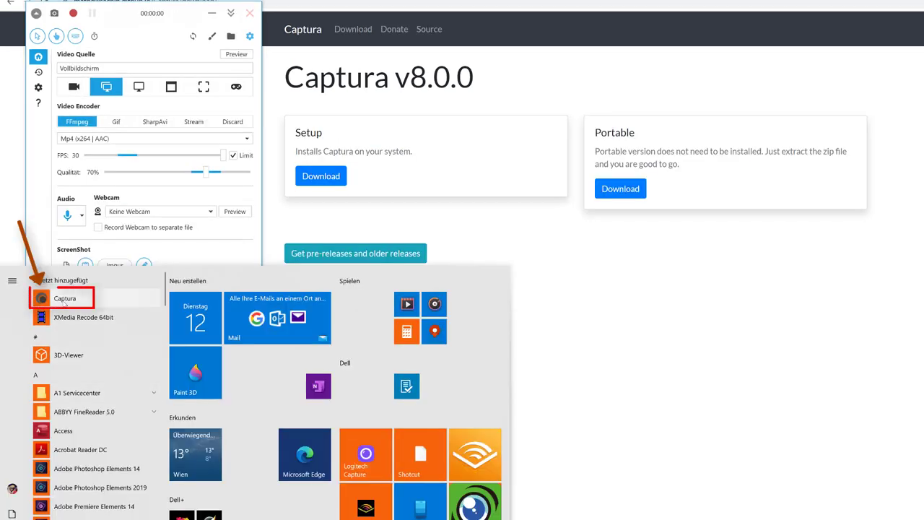
pyautogui.click(650, 377)
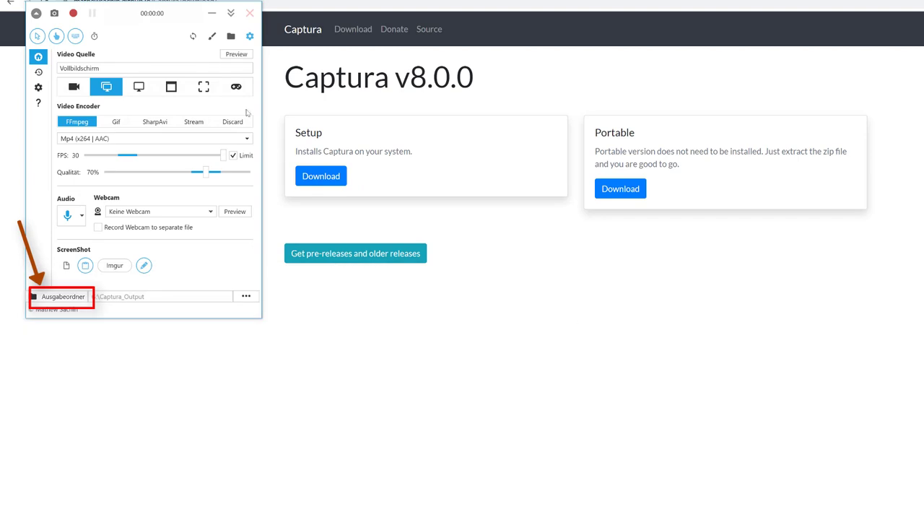
# Move the Captura window towards the middle and set an audio-only source (Nur Audio) with the Mp3 (FFmpeg) format.
pyautogui.moveTo(127, 15); pyautogui.dragTo(299, 142)
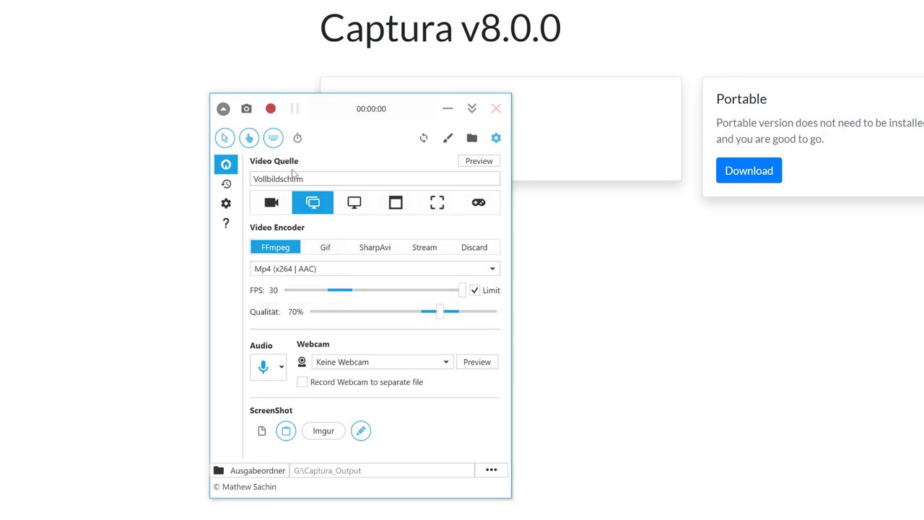
pyautogui.click(278, 204)
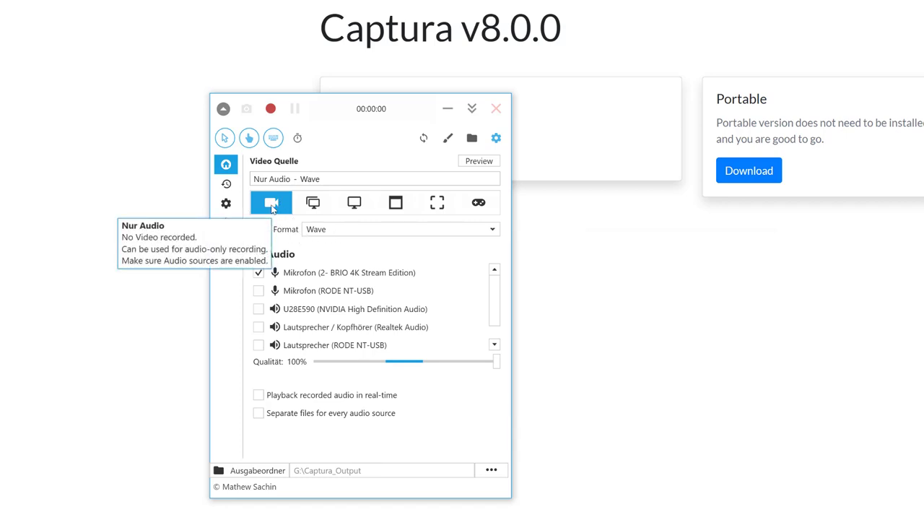
pyautogui.click(332, 231)
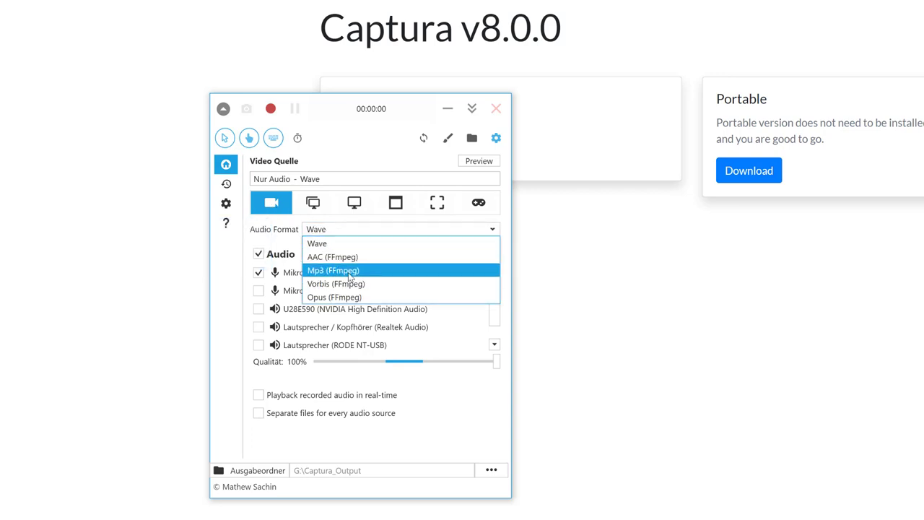
pyautogui.click(350, 272)
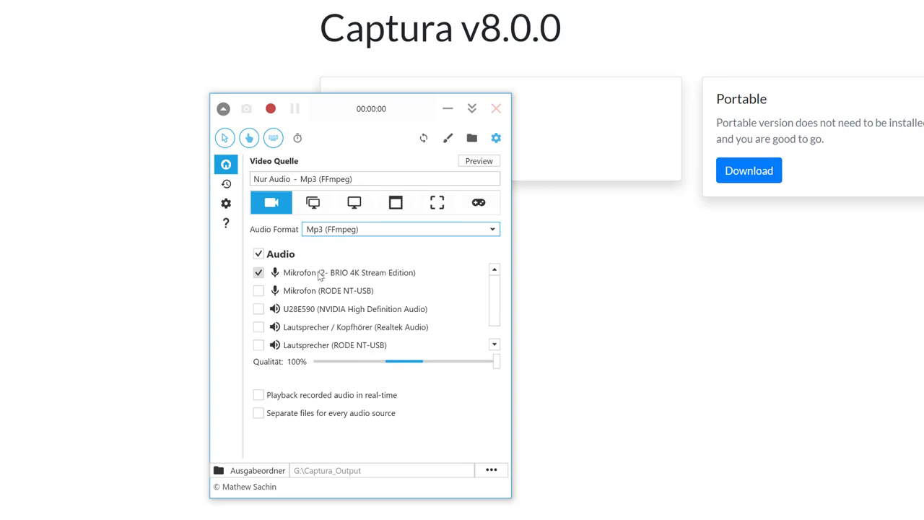
# Set the video source to full screen with the Mp4 (x264 | AAC) encoder and check the available audio sources.
pyautogui.click(313, 208)
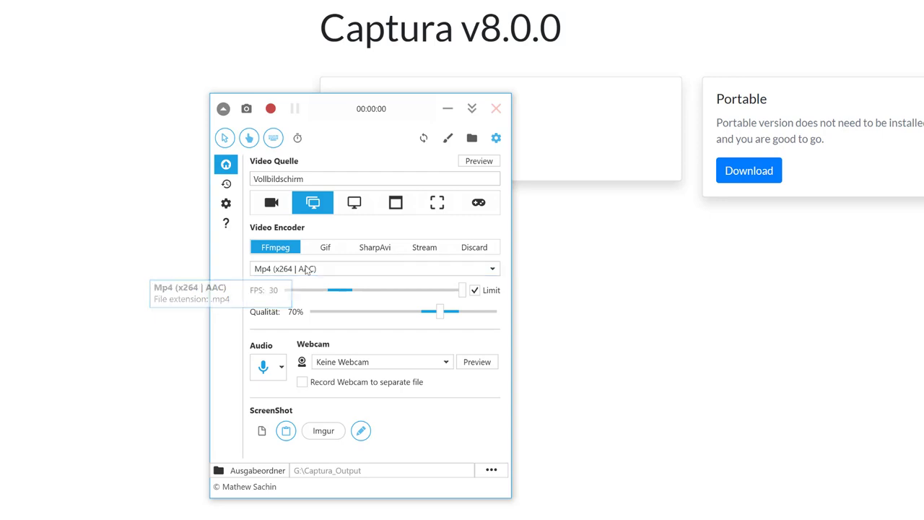
pyautogui.click(306, 269)
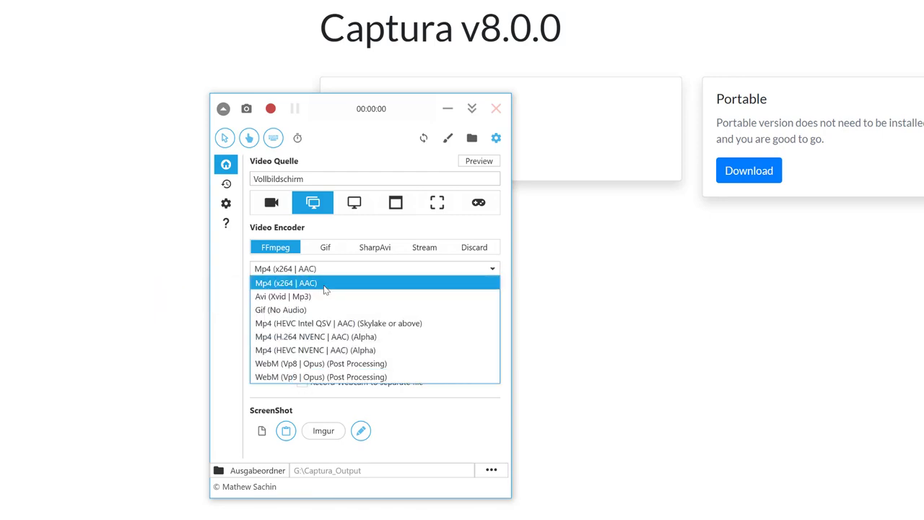
pyautogui.click(316, 283)
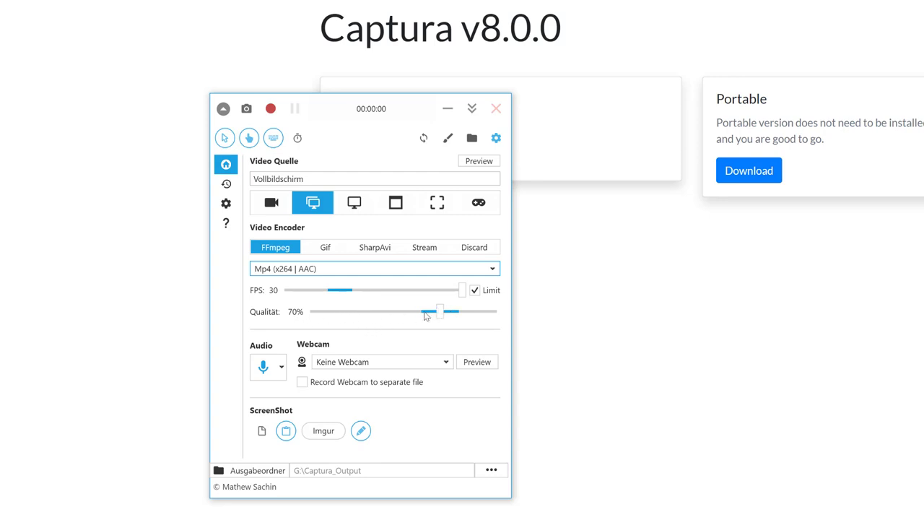
pyautogui.click(283, 369)
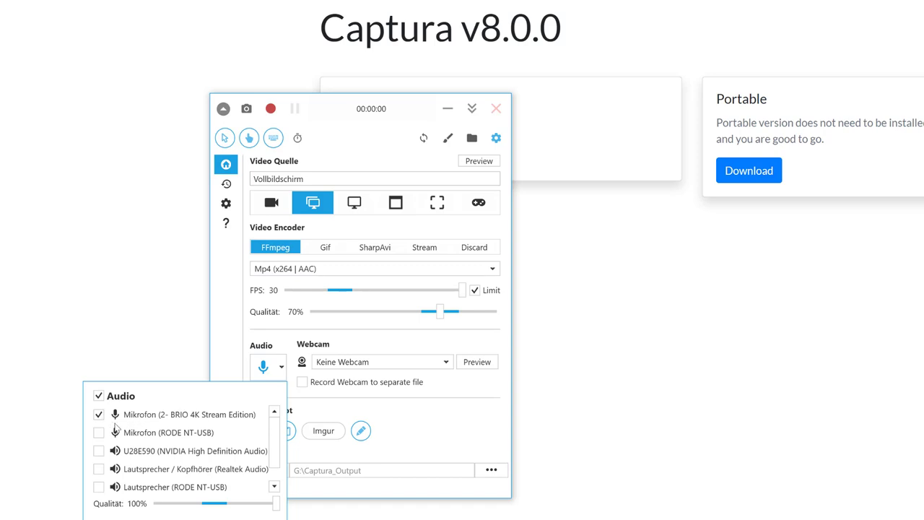
pyautogui.click(226, 366)
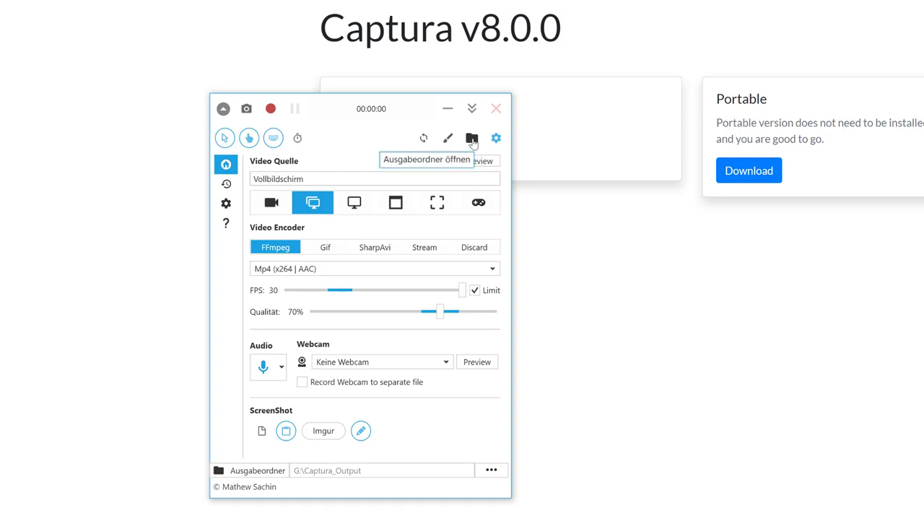
# Try the single-screen source with DISPLAY1 and the window source with the Captura window.
pyautogui.click(353, 205)
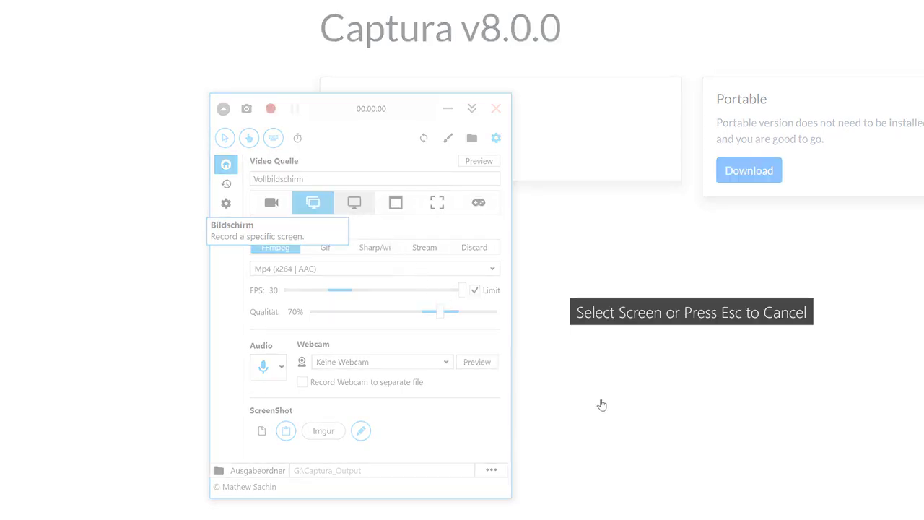
pyautogui.click(683, 379)
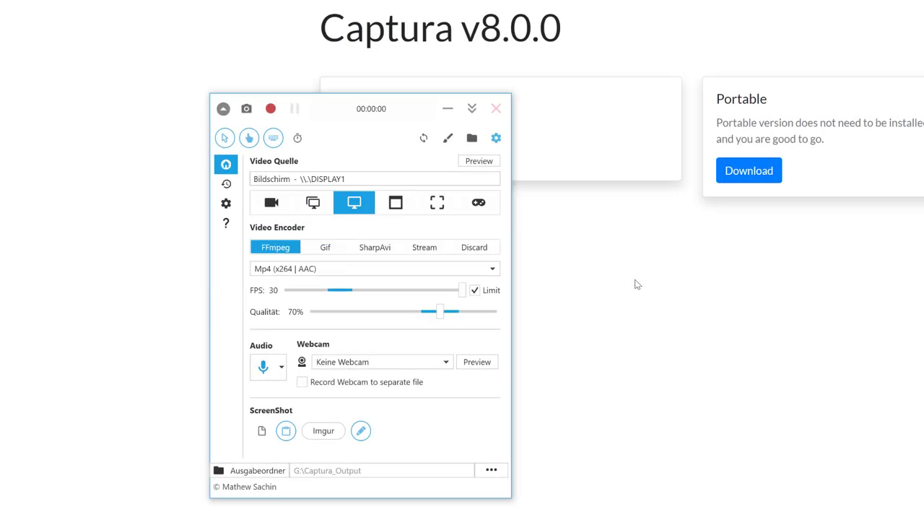
pyautogui.click(399, 205)
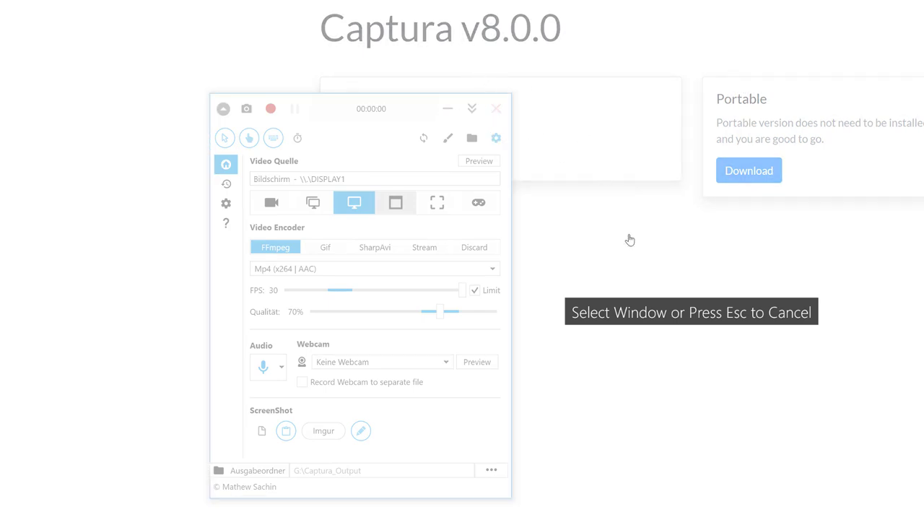
pyautogui.click(427, 243)
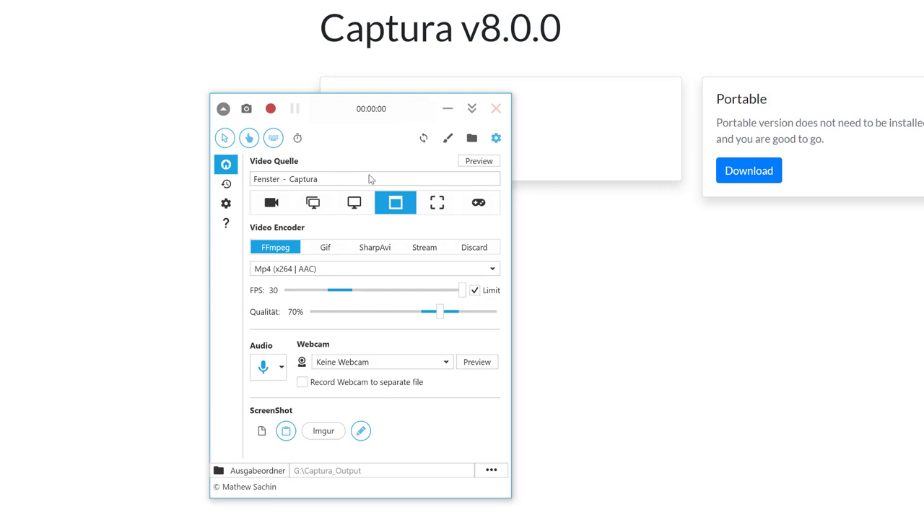
# Try a capture region widened to 1557 x 864 and return the video source to the DISPLAY1 screen.
pyautogui.click(444, 205)
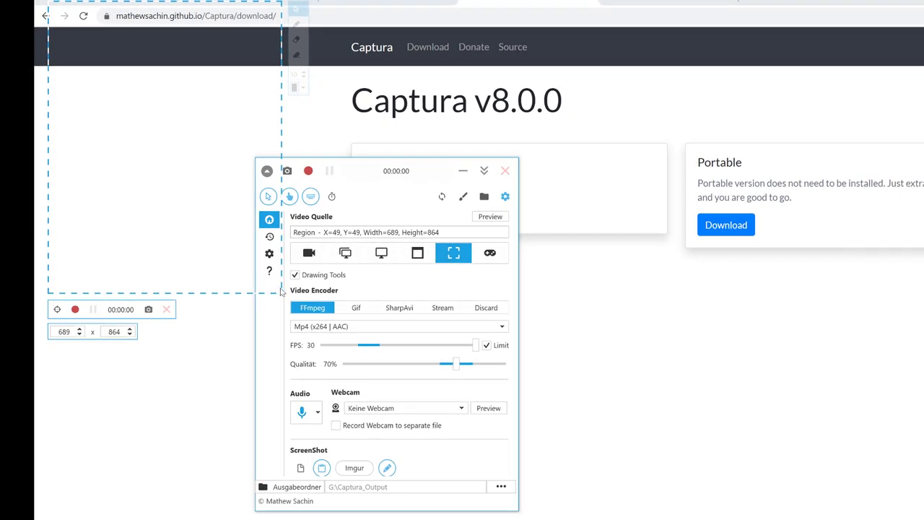
pyautogui.moveTo(281, 291); pyautogui.dragTo(572, 293)
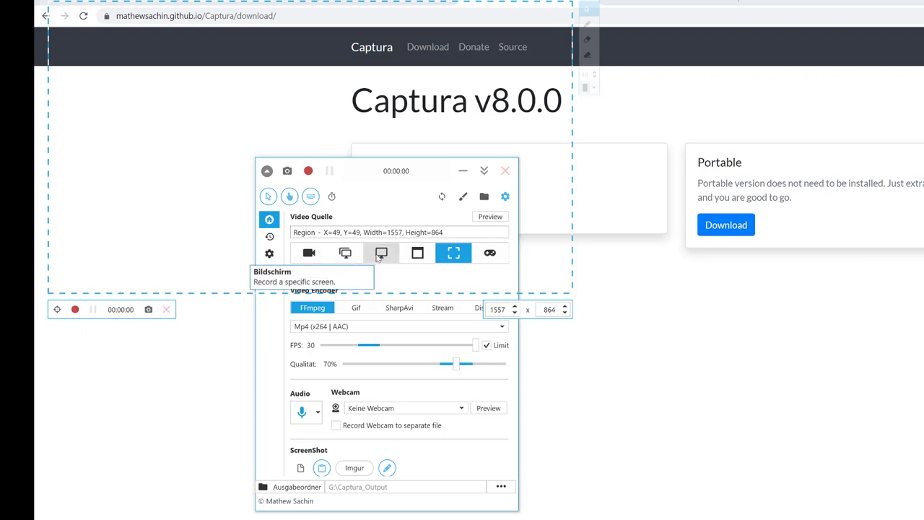
pyautogui.click(378, 258)
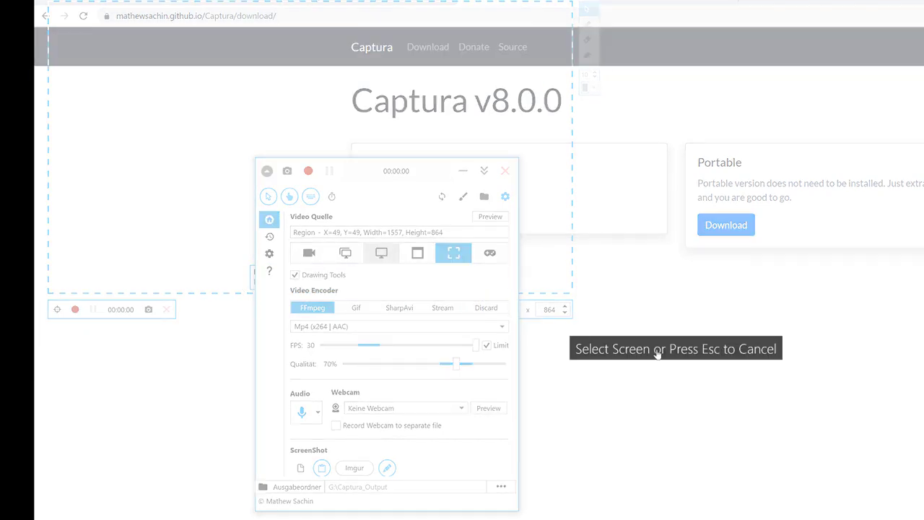
pyautogui.click(734, 396)
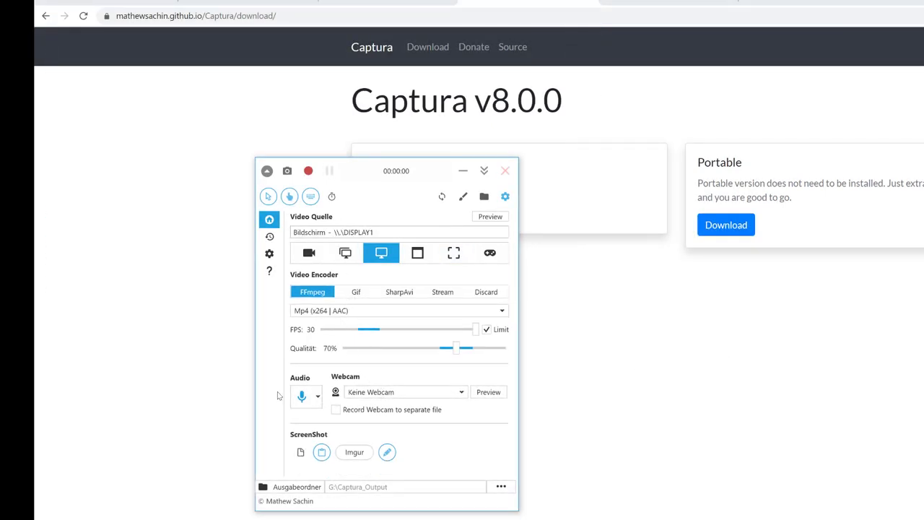
# Review the list of recent recordings and open Captura's general settings.
pyautogui.click(270, 237)
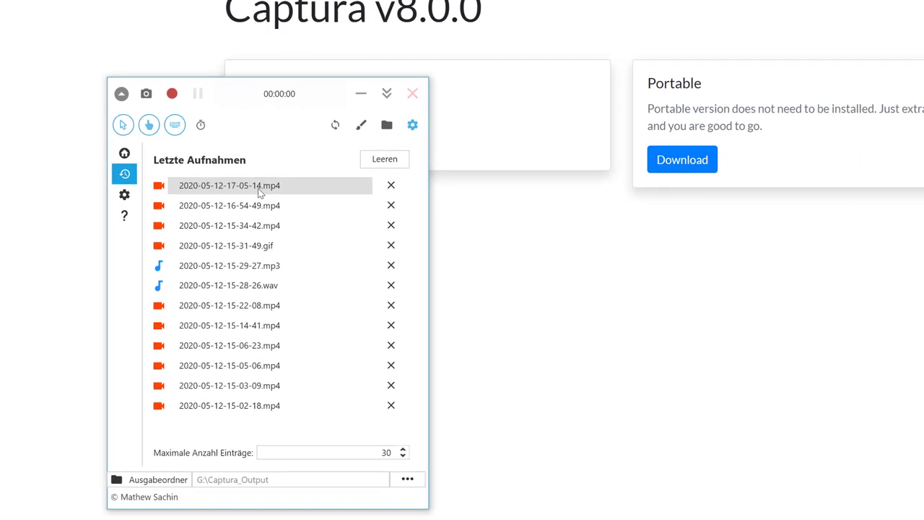
pyautogui.click(125, 195)
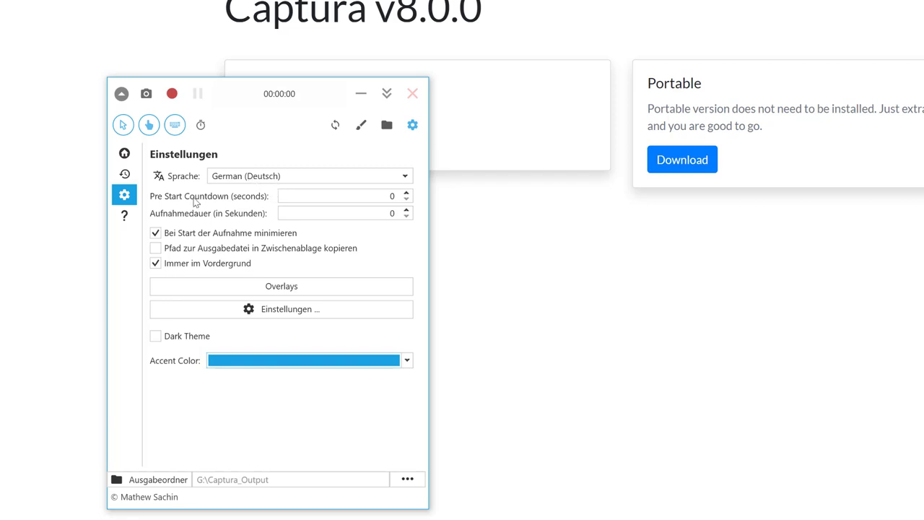
# Try raising the pre-start countdown and return it to 0 seconds.
pyautogui.click(409, 193)
pyautogui.click(408, 194)
pyautogui.click(405, 200)
pyautogui.click(405, 200)
# Open the Overlays settings and arrange their window beside the main Captura window.
pyautogui.moveTo(224, 87); pyautogui.dragTo(263, 91)
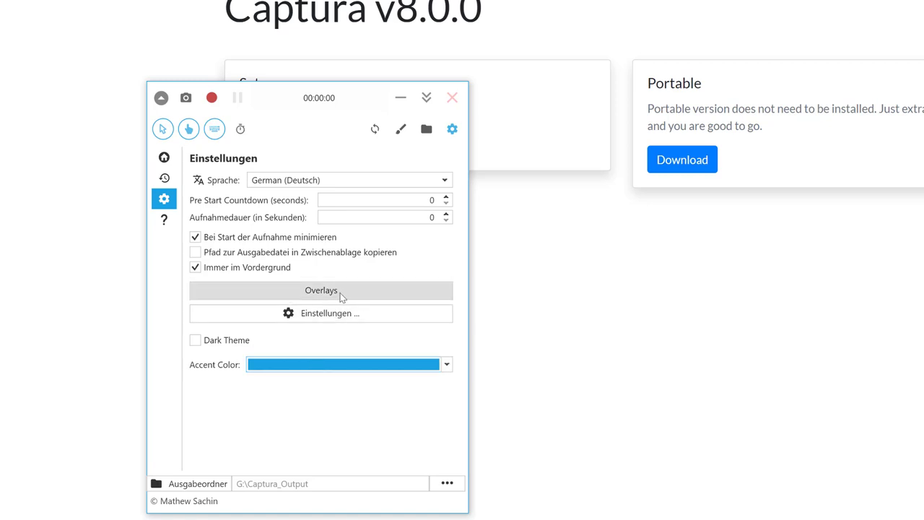
pyautogui.click(341, 296)
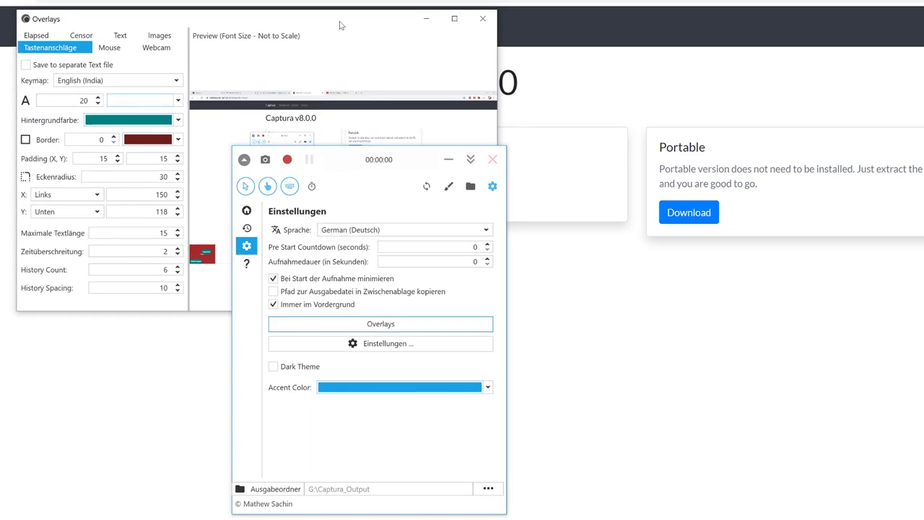
pyautogui.moveTo(345, 26); pyautogui.dragTo(827, 99)
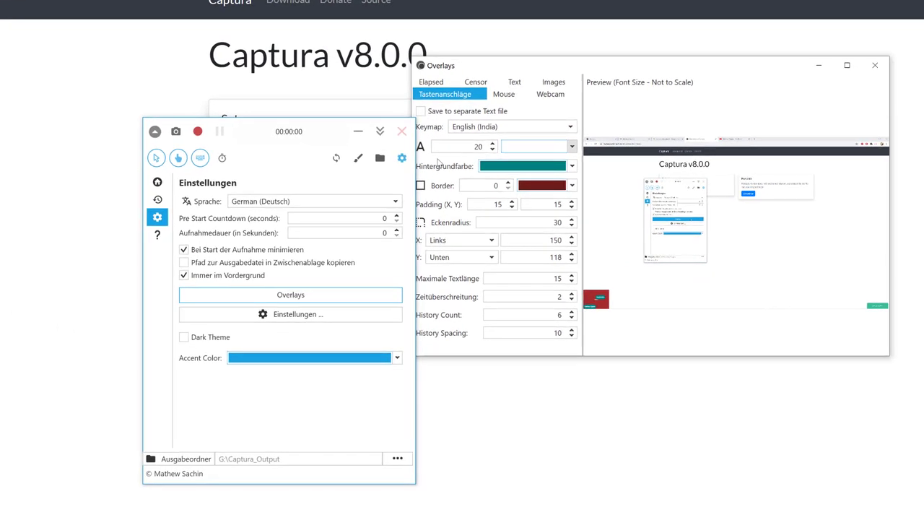
pyautogui.click(320, 122)
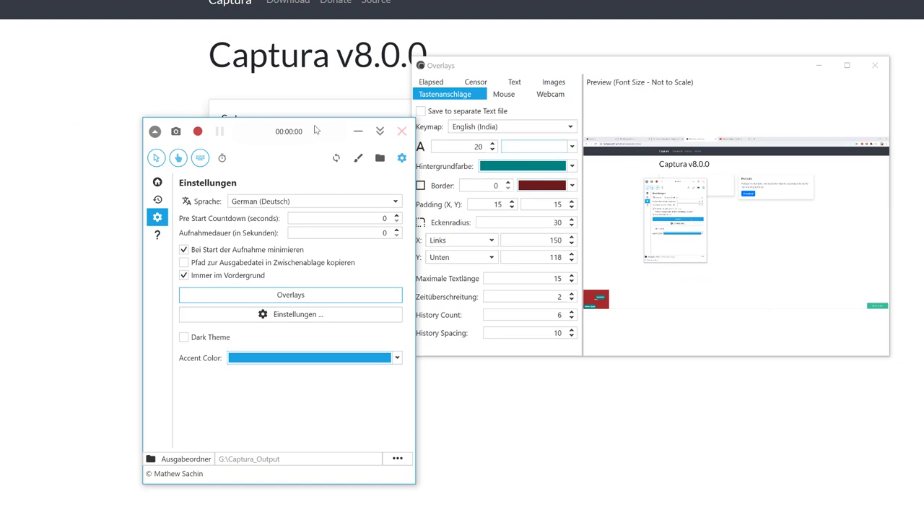
pyautogui.moveTo(314, 129); pyautogui.dragTo(265, 125)
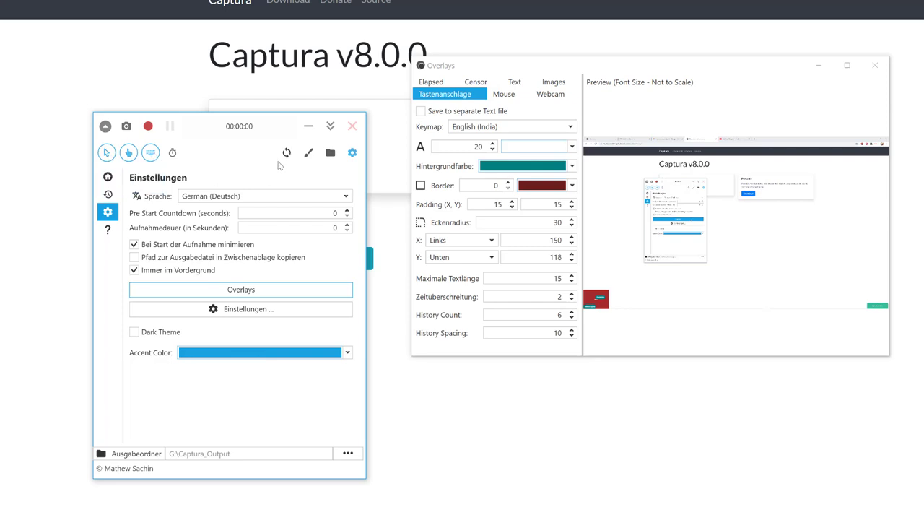
# Examine the mouse pointer, mouse click and text overlay settings.
pyautogui.click(496, 100)
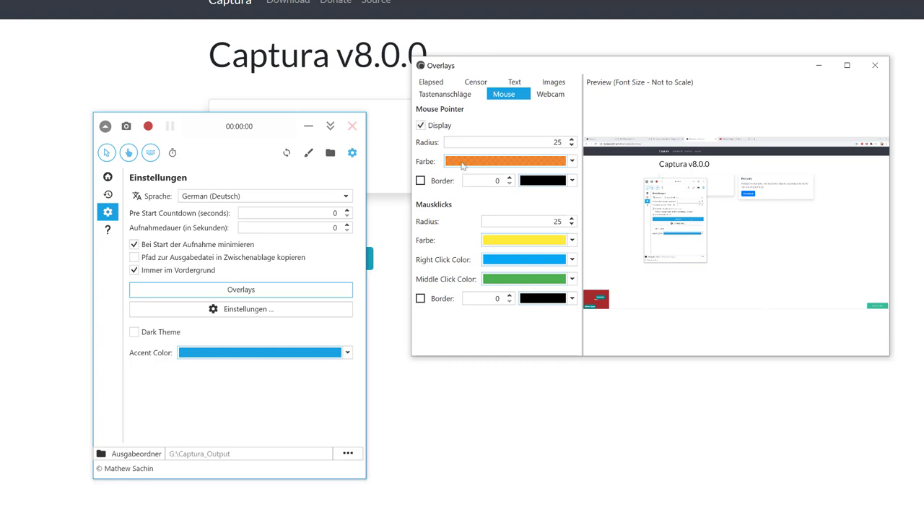
pyautogui.click(511, 83)
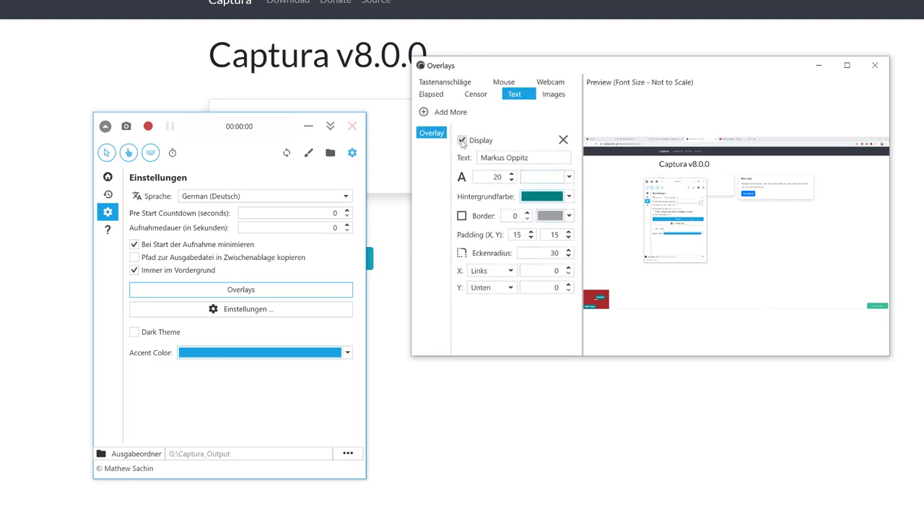
# Examine the text, mouse and image overlay settings, and close the Overlays window.
pyautogui.click(524, 159)
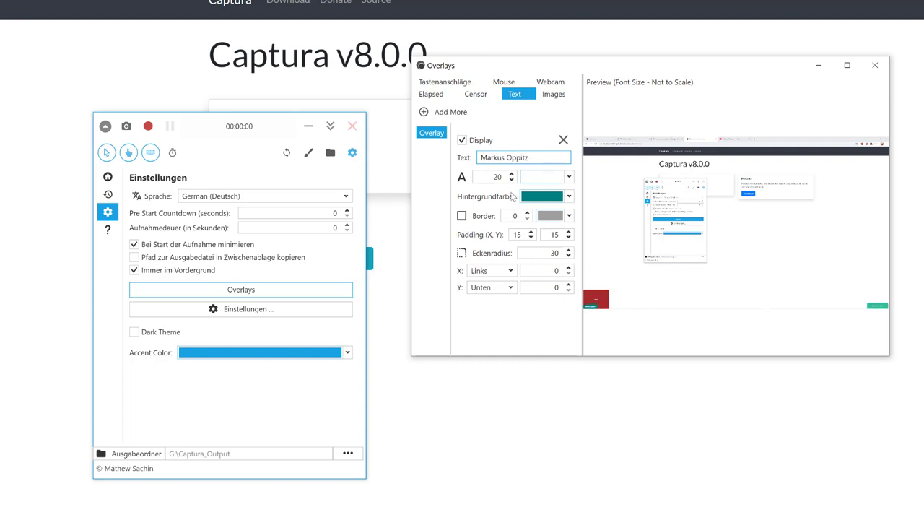
pyautogui.click(504, 80)
pyautogui.click(506, 82)
pyautogui.click(556, 99)
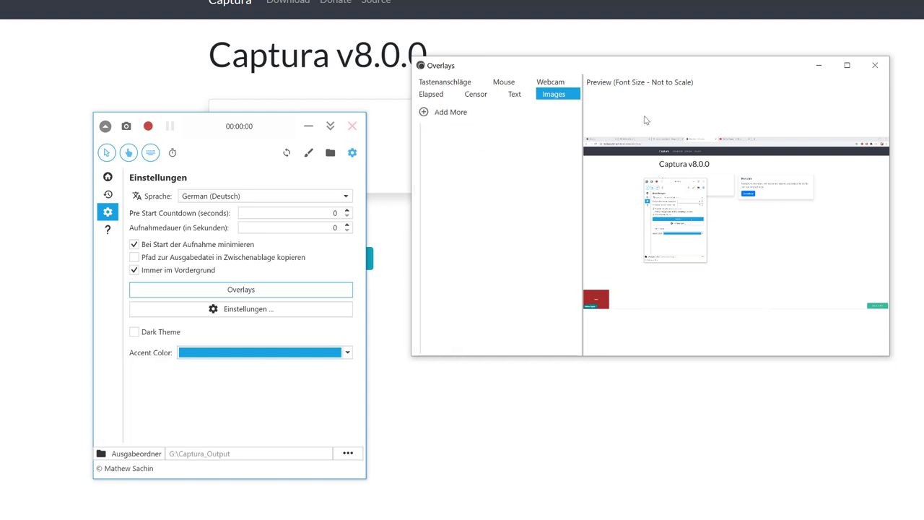
pyautogui.click(874, 68)
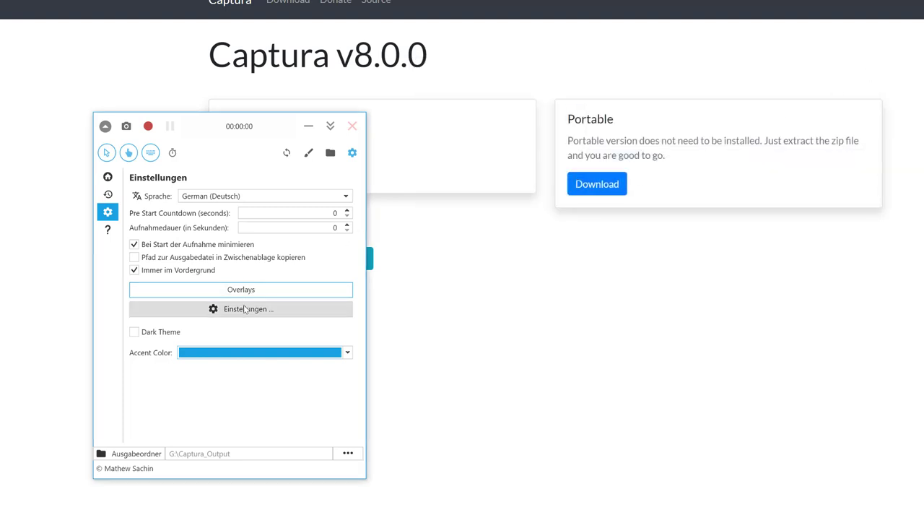
pyautogui.click(245, 309)
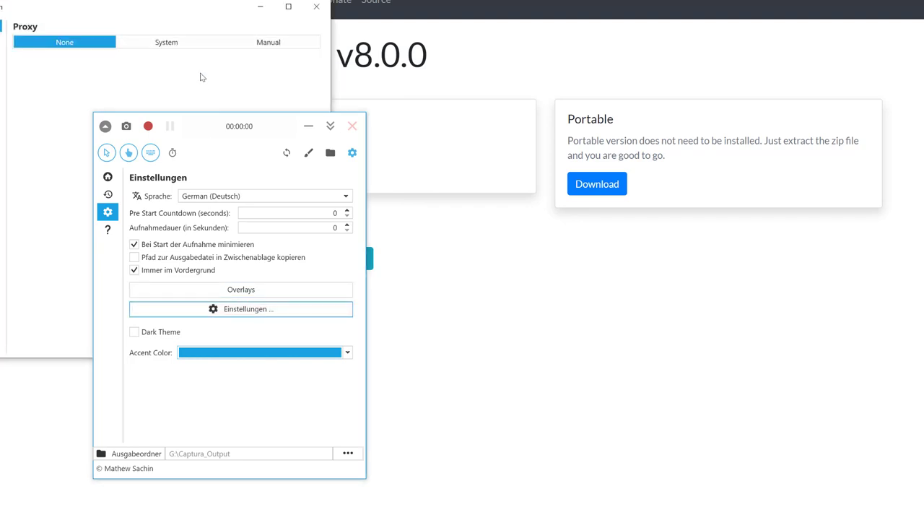
pyautogui.moveTo(194, 13); pyautogui.dragTo(641, 93)
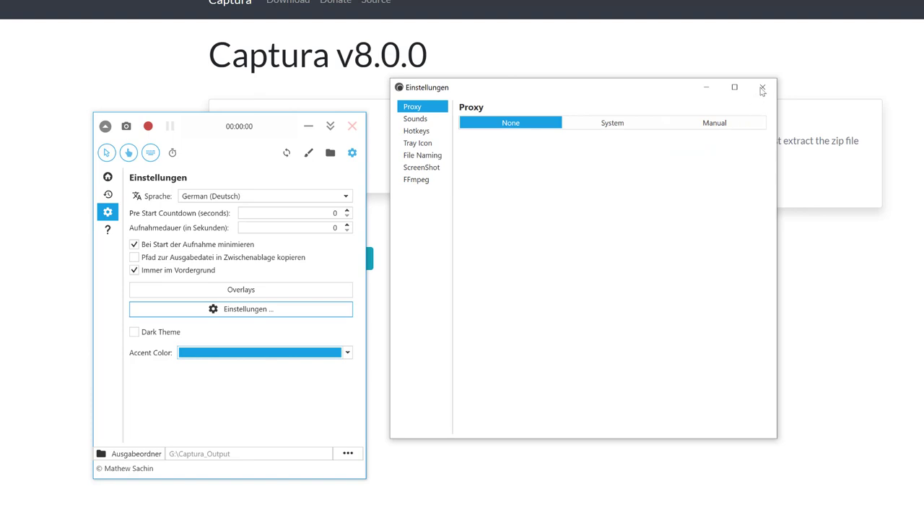
pyautogui.click(763, 87)
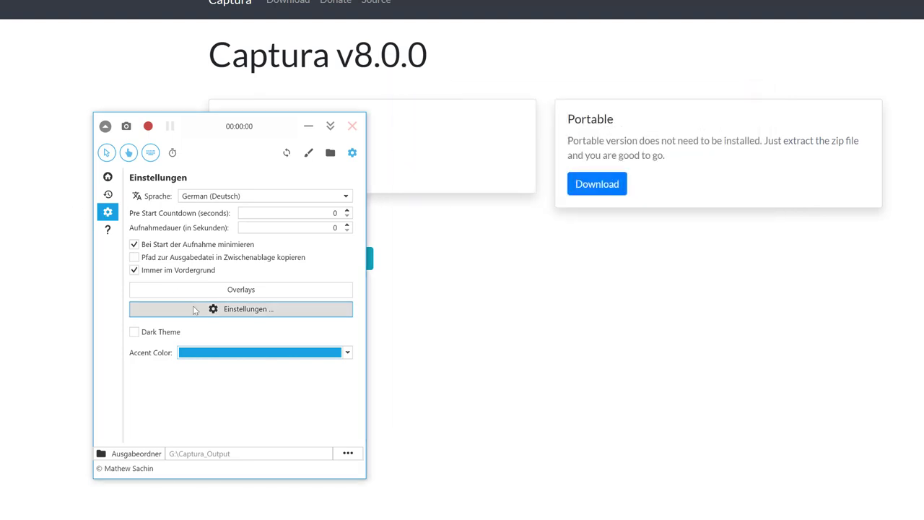
# Open the advanced settings window beside the main Captura window and examine its Proxy, Sounds and Hotkeys sections.
pyautogui.click(351, 152)
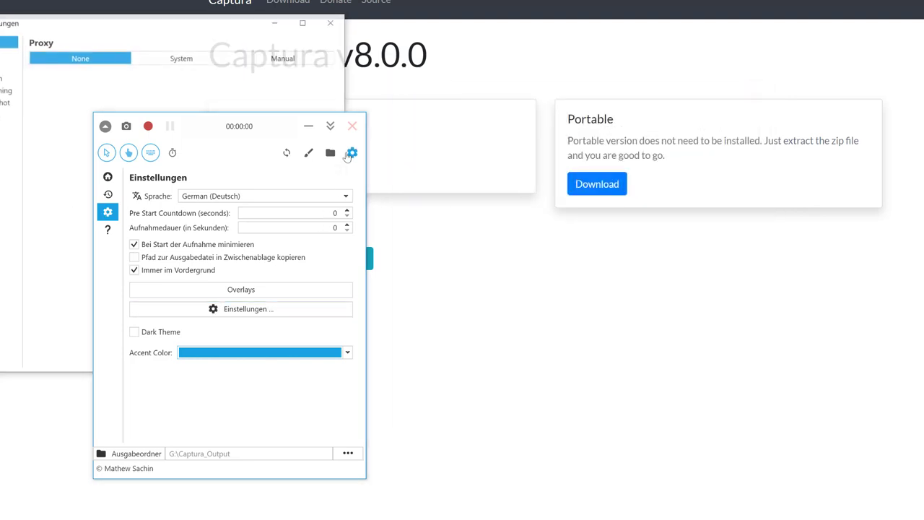
pyautogui.moveTo(209, 26); pyautogui.dragTo(695, 102)
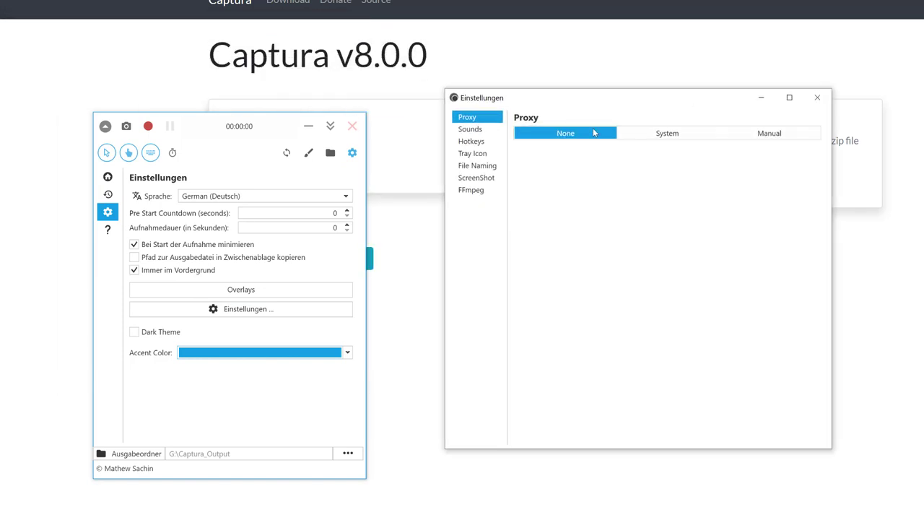
pyautogui.click(473, 133)
pyautogui.click(477, 119)
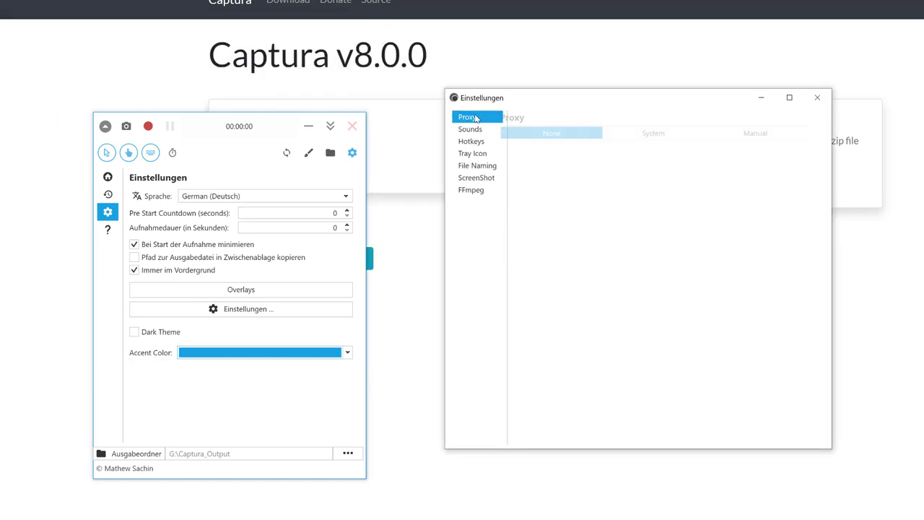
pyautogui.click(475, 130)
pyautogui.click(479, 141)
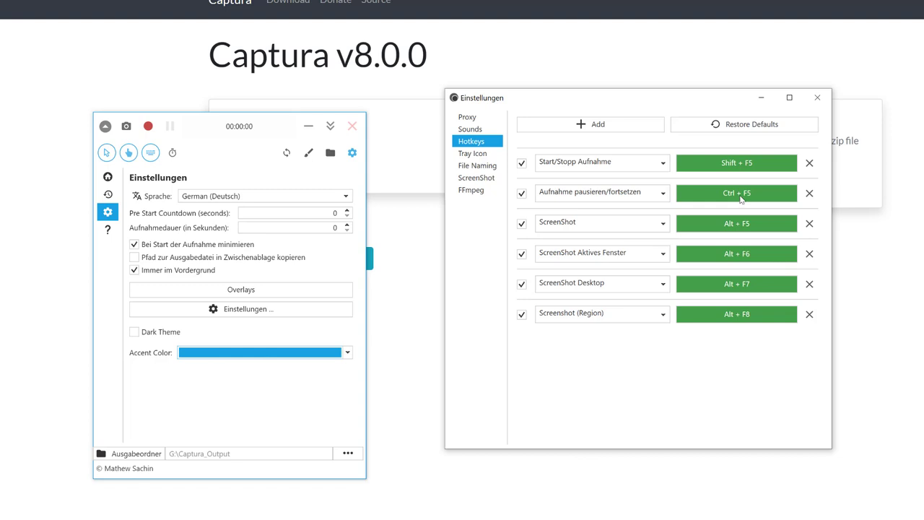
# Assign Ctrl + F5 as the hotkey for pausing and resuming the recording, and review the hotkey list.
pyautogui.click(741, 200)
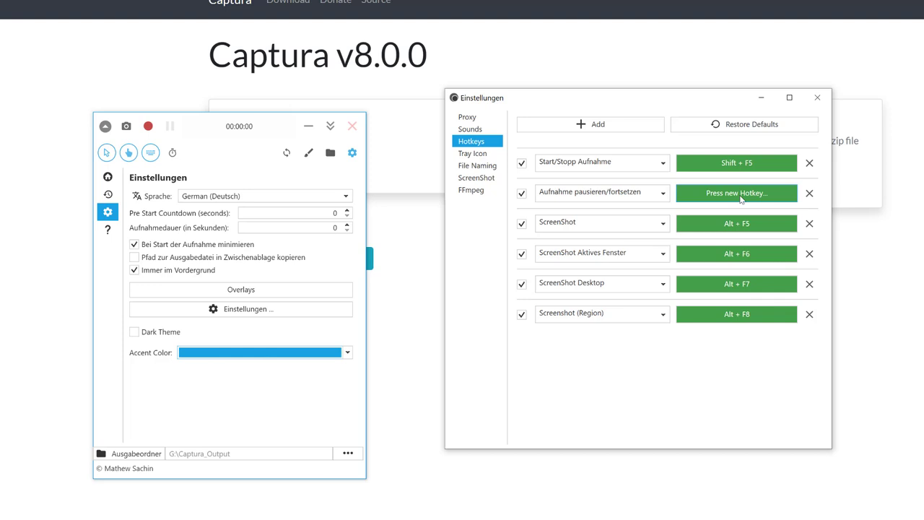
pyautogui.press('ctrl')
pyautogui.hotkey('ctrl', 'F5')
pyautogui.click(480, 153)
pyautogui.click(471, 141)
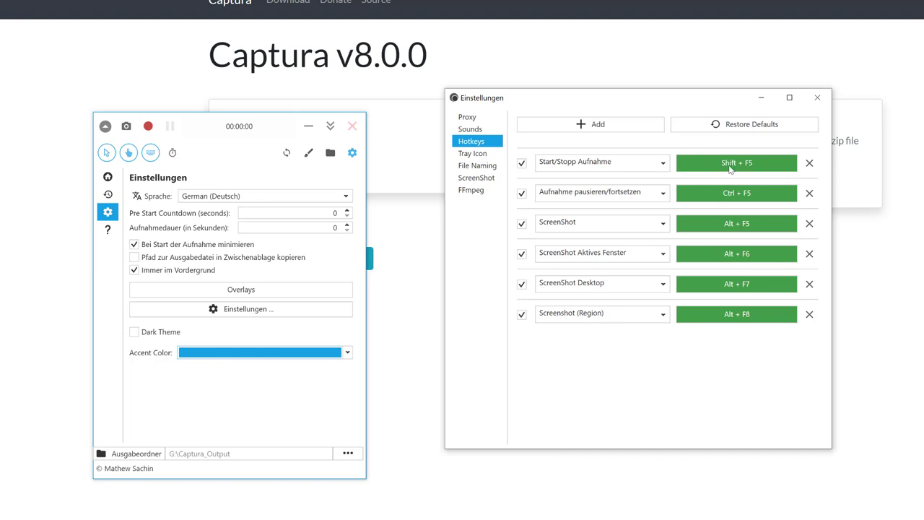
# Download FFmpeg into G:\Captura\Codec from the FFmpeg settings, and close the downloader and settings windows.
pyautogui.click(471, 190)
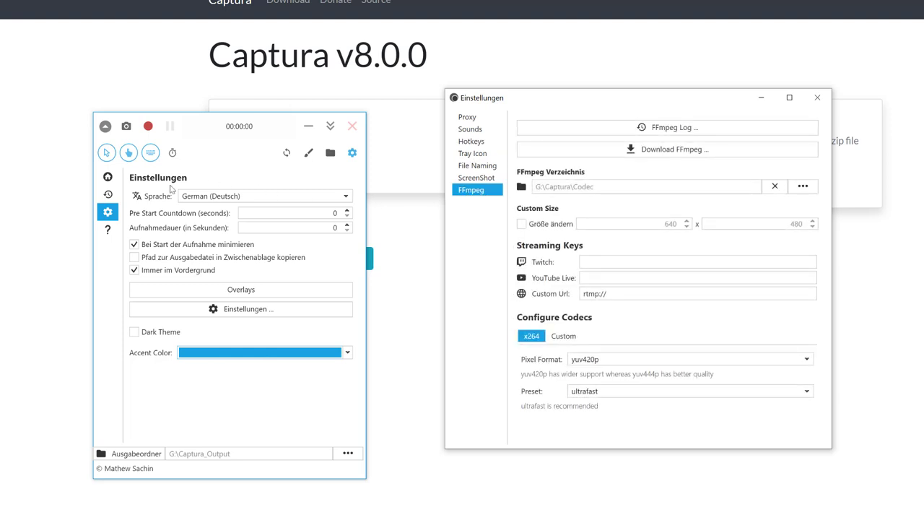
pyautogui.click(108, 177)
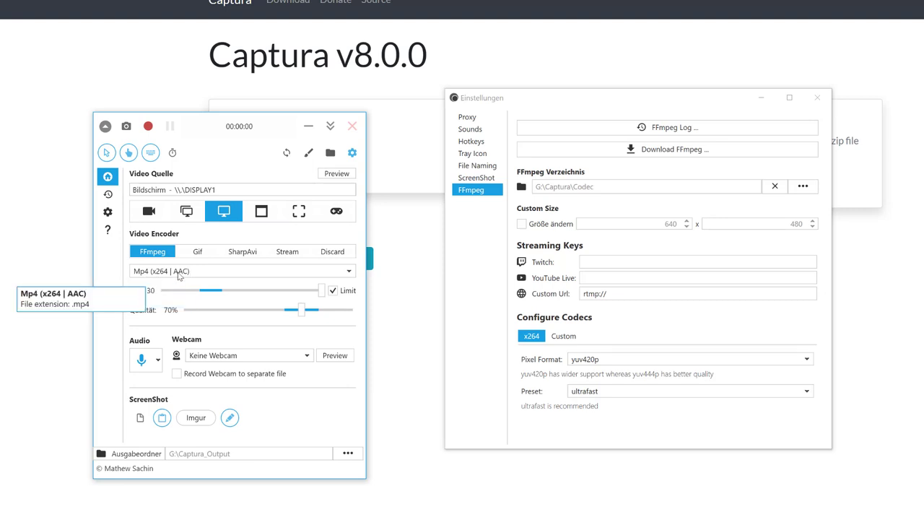
pyautogui.click(667, 151)
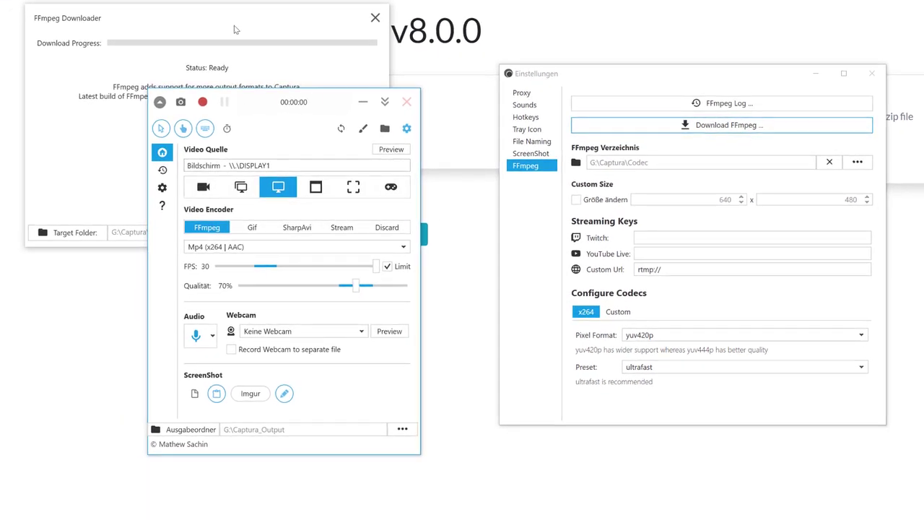
pyautogui.moveTo(242, 20); pyautogui.dragTo(816, 143)
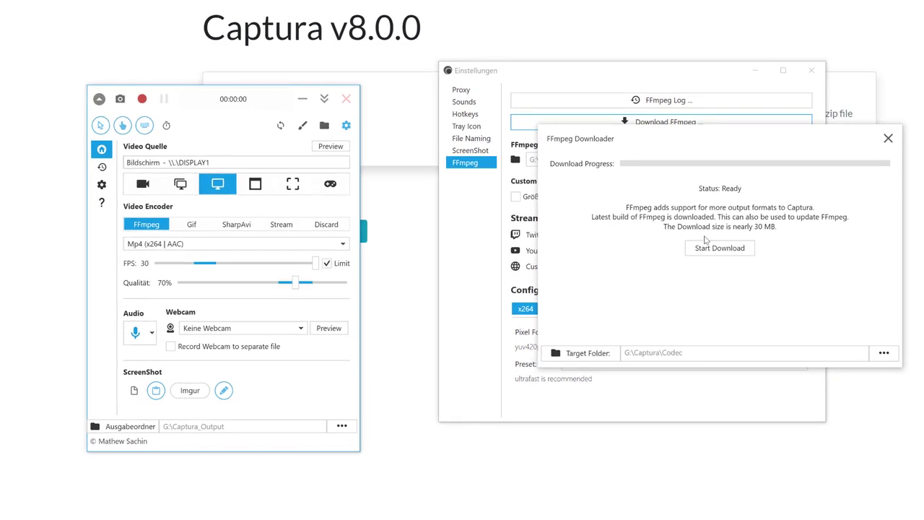
pyautogui.click(720, 248)
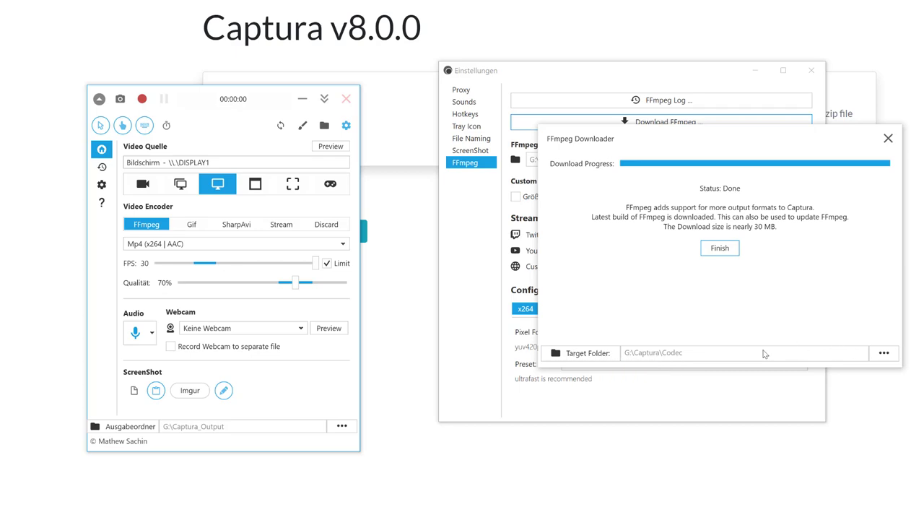
pyautogui.click(888, 139)
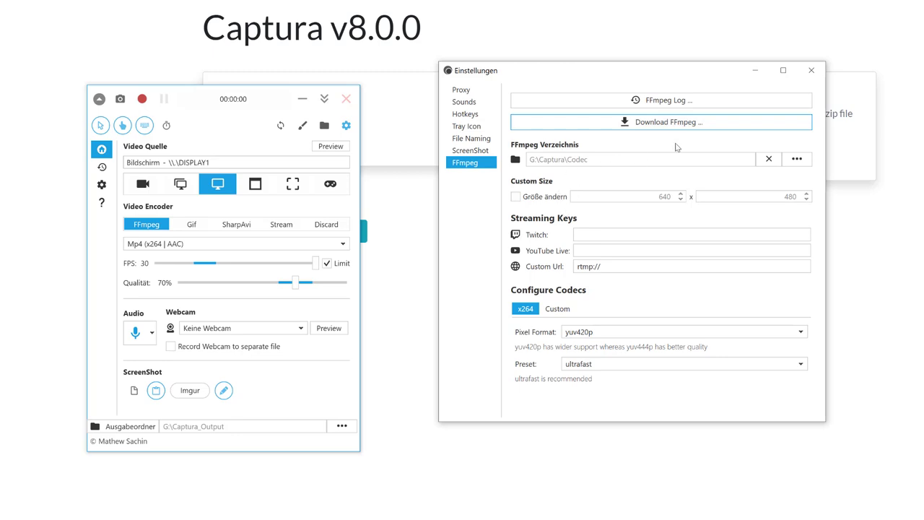
pyautogui.click(813, 71)
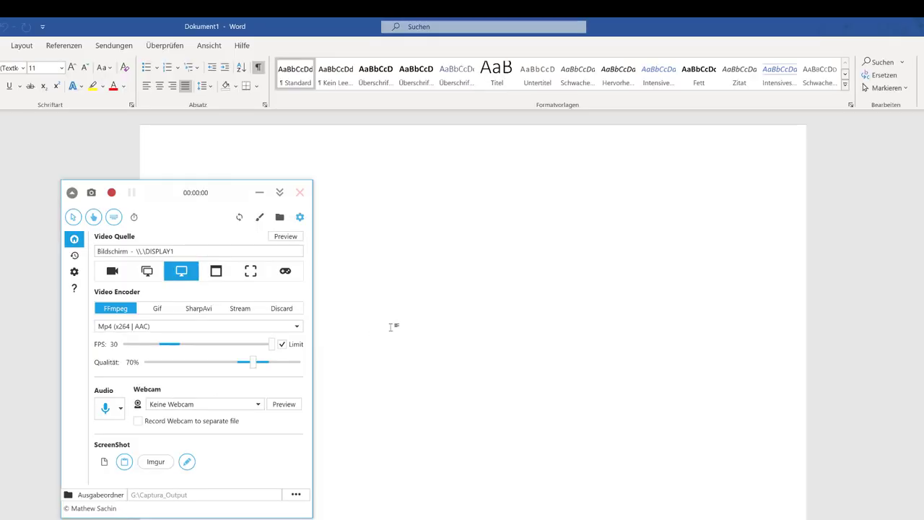
# Start a screen recording and enter the lines Fdsgsdfgdsfg, Dfsg, Sdfgsd, Fgsdfg, a blank line, Dfgdfg and Dfgdsfgsdg in the empty Word document.
pyautogui.moveTo(233, 193); pyautogui.dragTo(100, 149)
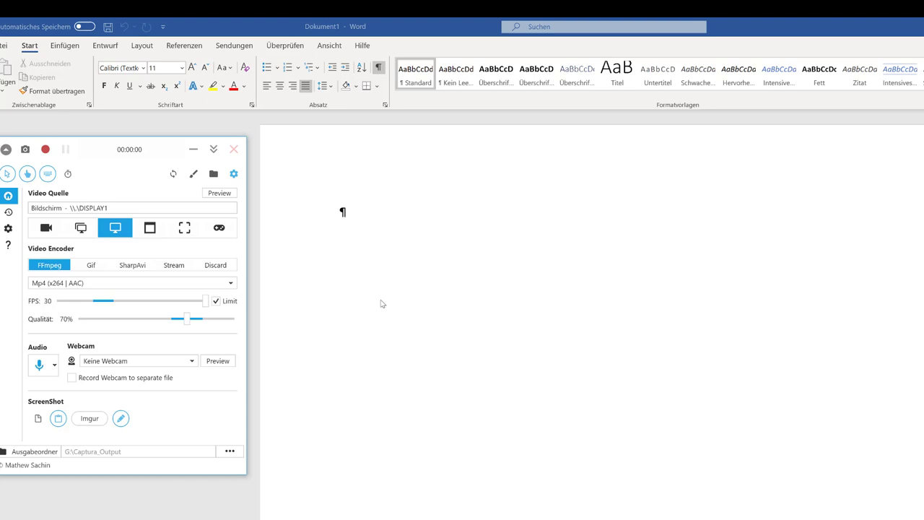
pyautogui.hotkey('alt', 'F9')
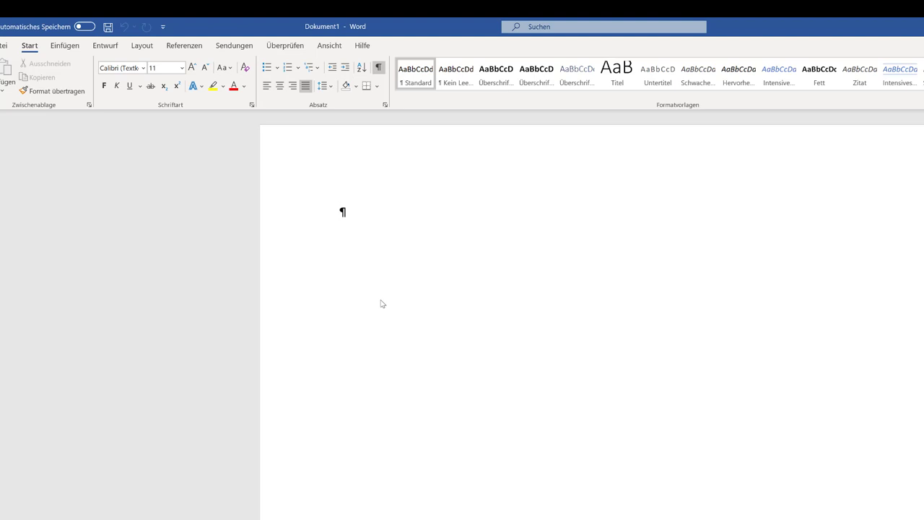
pyautogui.write('fdsgsdfgdsfg')
pyautogui.press('Return')
pyautogui.write('dfsg')
pyautogui.press('Return')
pyautogui.write('sdfg')
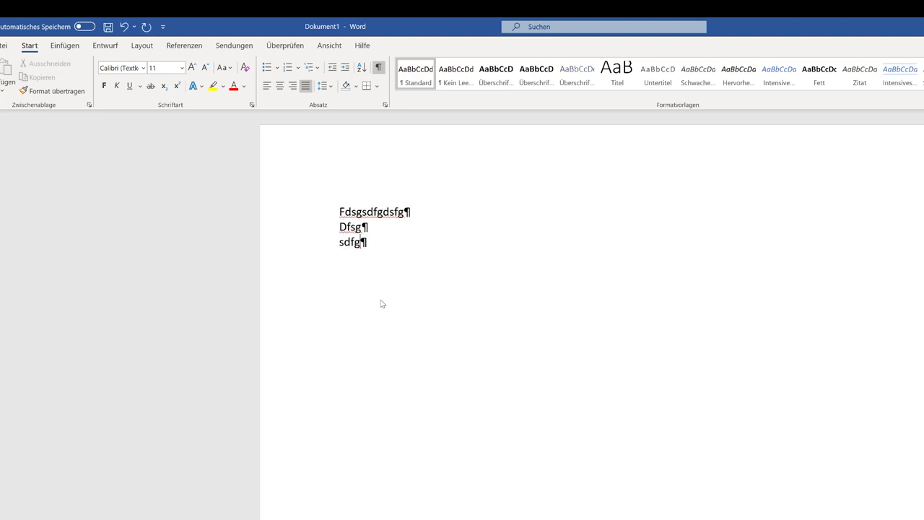
pyautogui.write('sd')
pyautogui.press('Return')
pyautogui.write('fgsdfg')
pyautogui.press('Return')
pyautogui.press('Return')
pyautogui.write('dfgdfg')
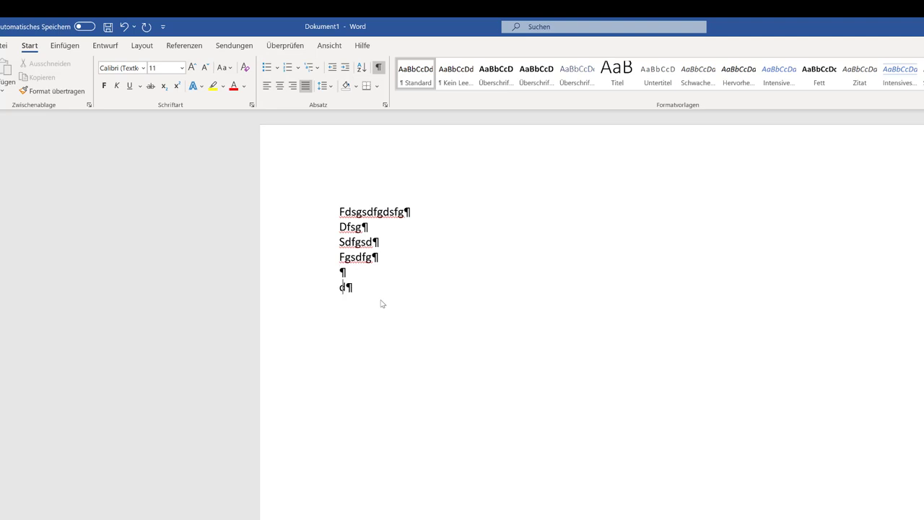
pyautogui.press('Return')
pyautogui.write('dfgdsfgsdg')
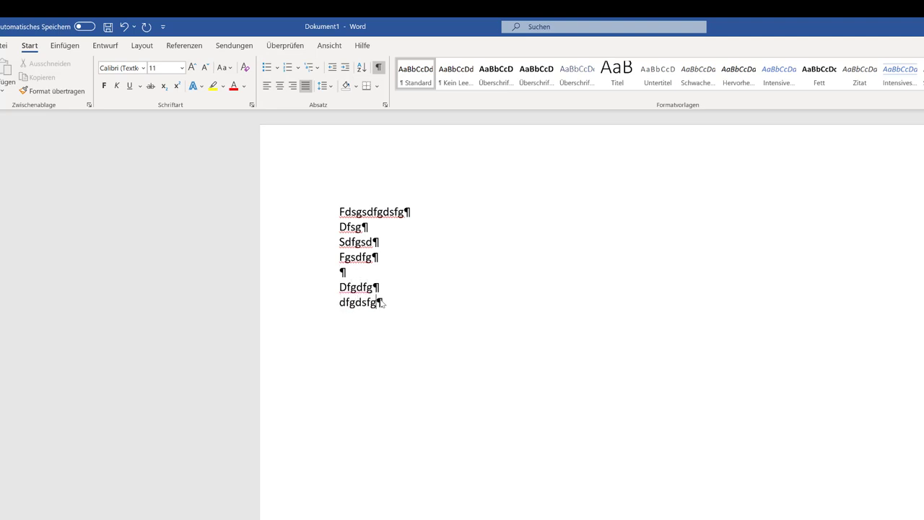
pyautogui.press('Return')
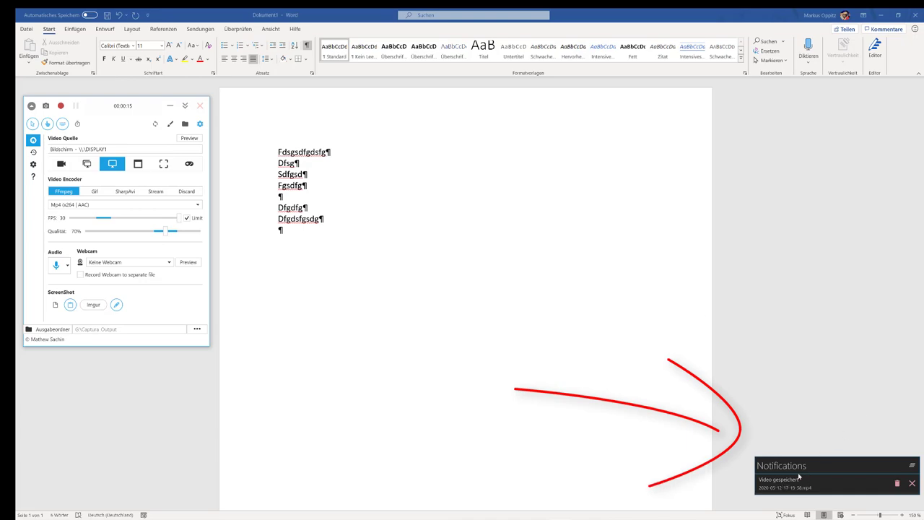
pyautogui.click(33, 152)
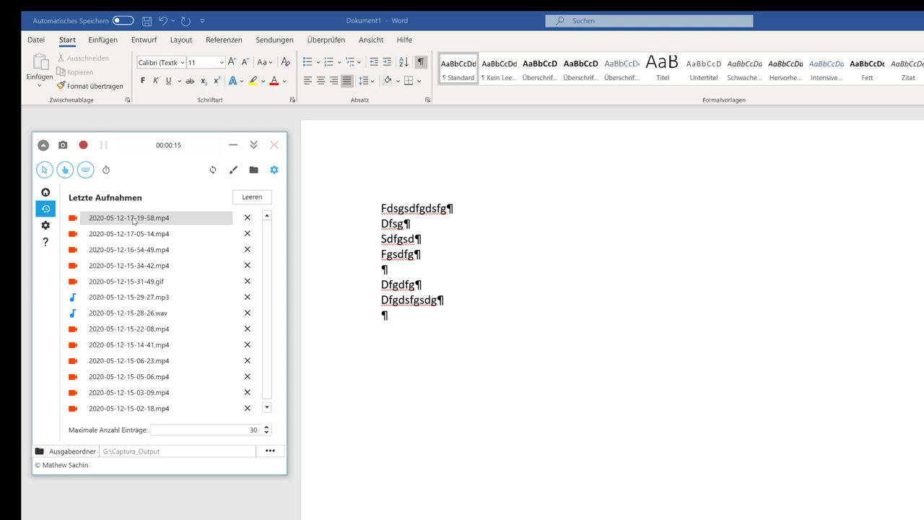
pyautogui.doubleClick(192, 227)
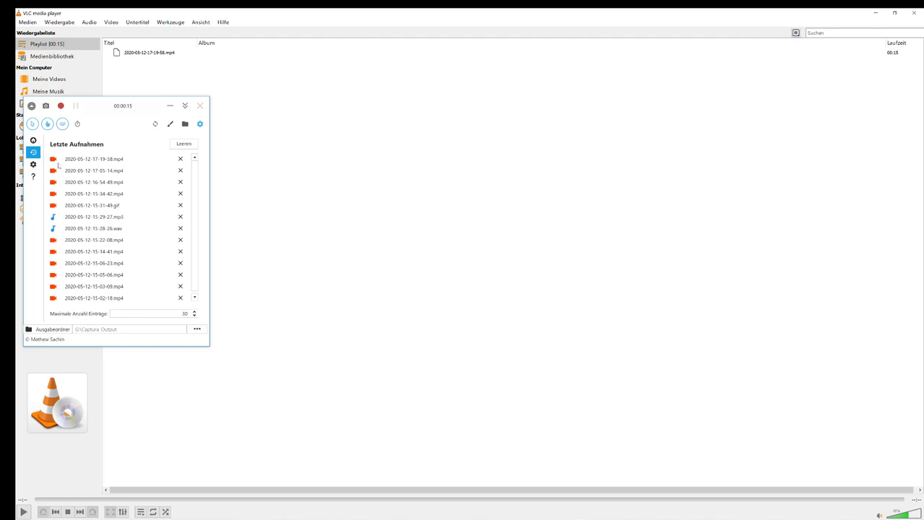
pyautogui.click(36, 180)
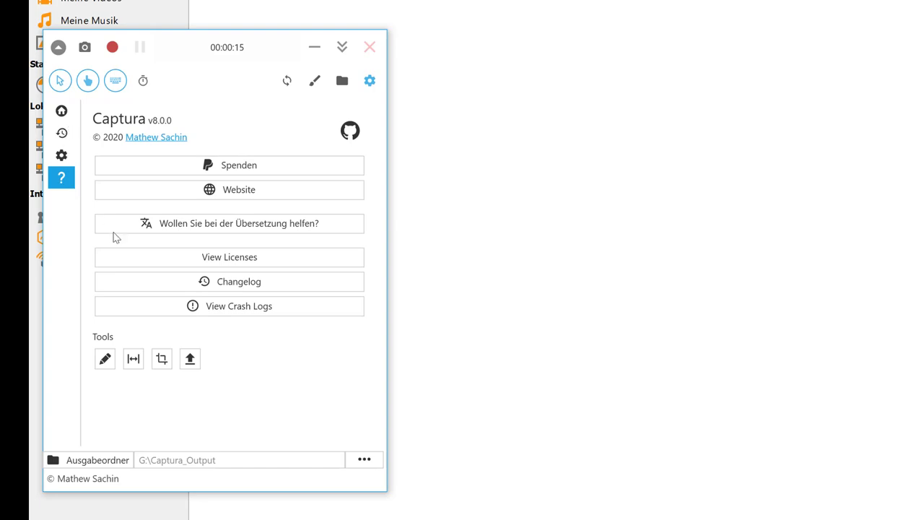
pyautogui.click(133, 361)
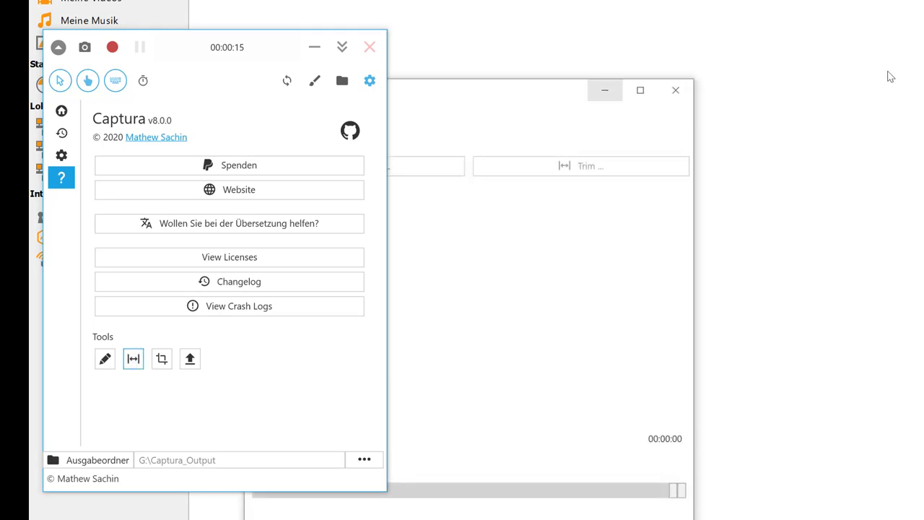
pyautogui.moveTo(470, 89); pyautogui.dragTo(742, 10)
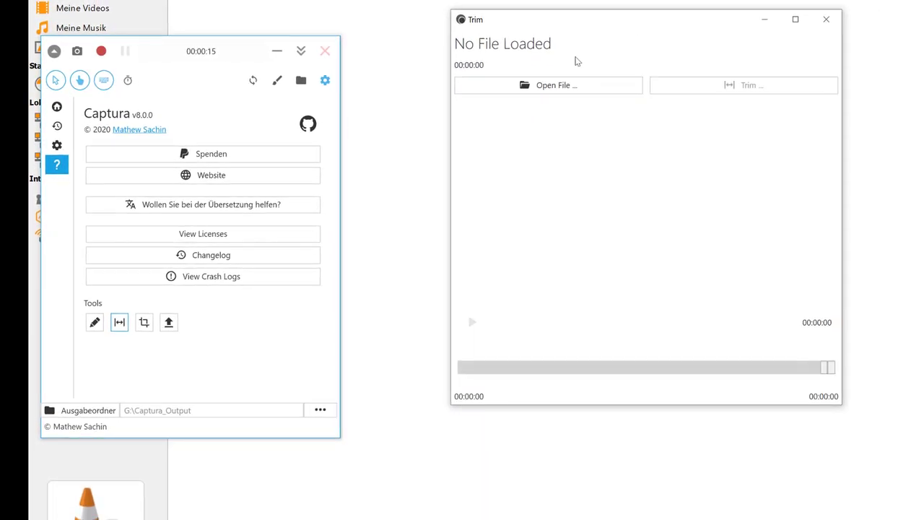
pyautogui.click(526, 90)
pyautogui.click(760, 128)
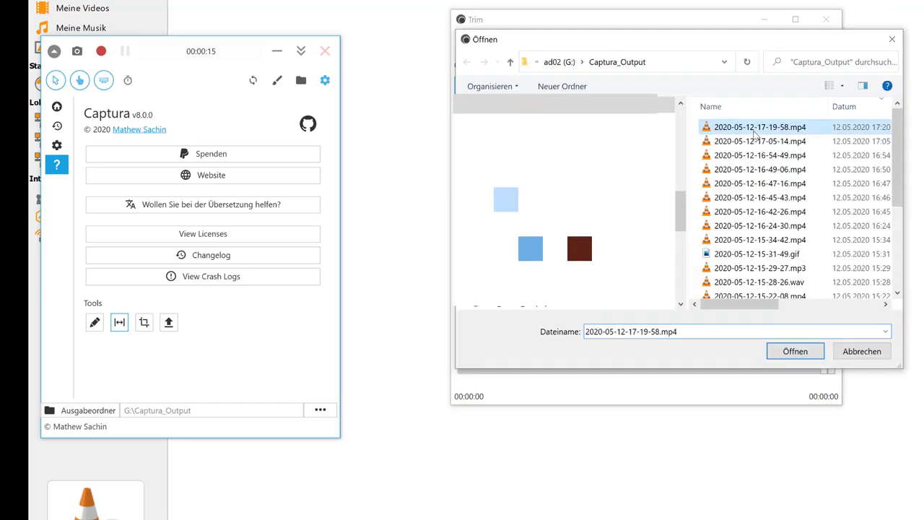
pyautogui.click(794, 351)
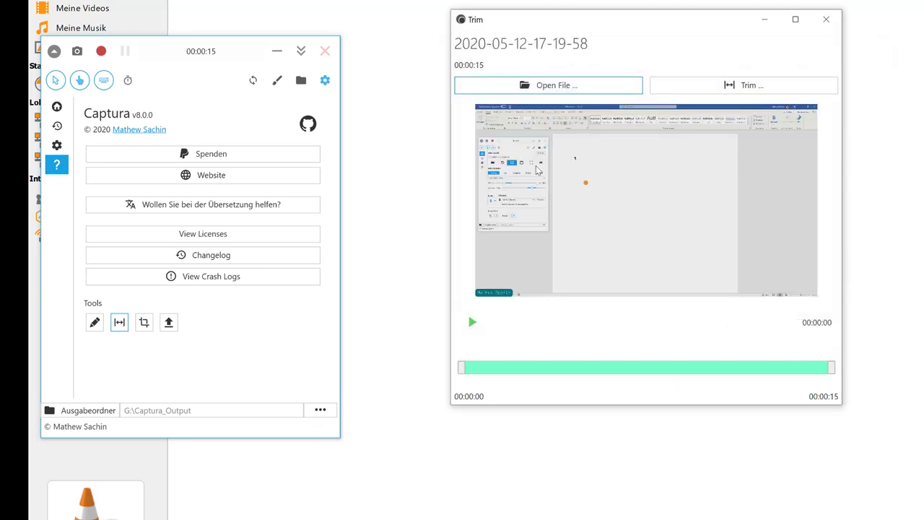
# Preview the loaded recording briefly and set its trim start to 00:00:01.
pyautogui.click(473, 323)
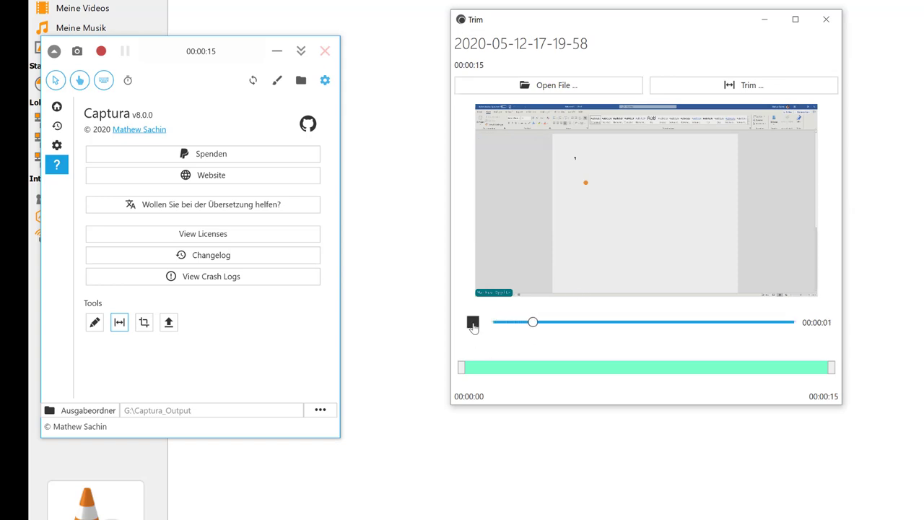
pyautogui.click(473, 323)
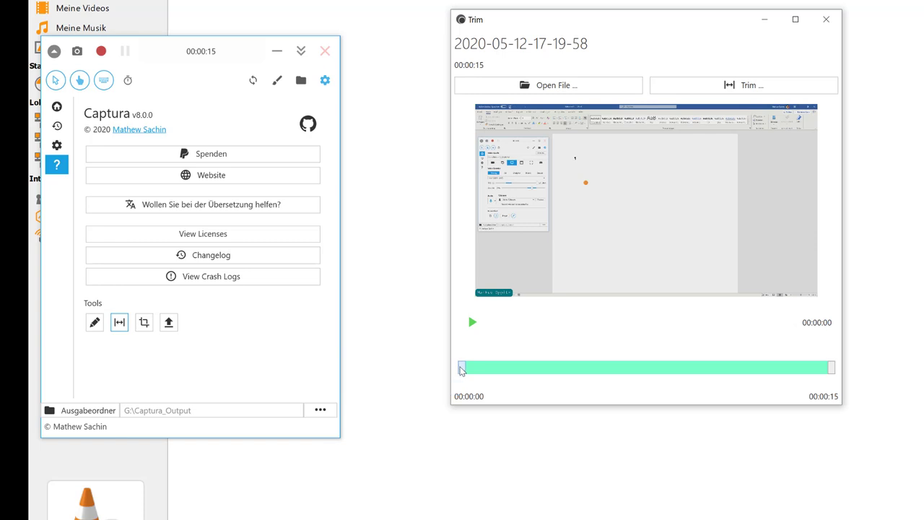
pyautogui.moveTo(465, 370); pyautogui.dragTo(509, 374)
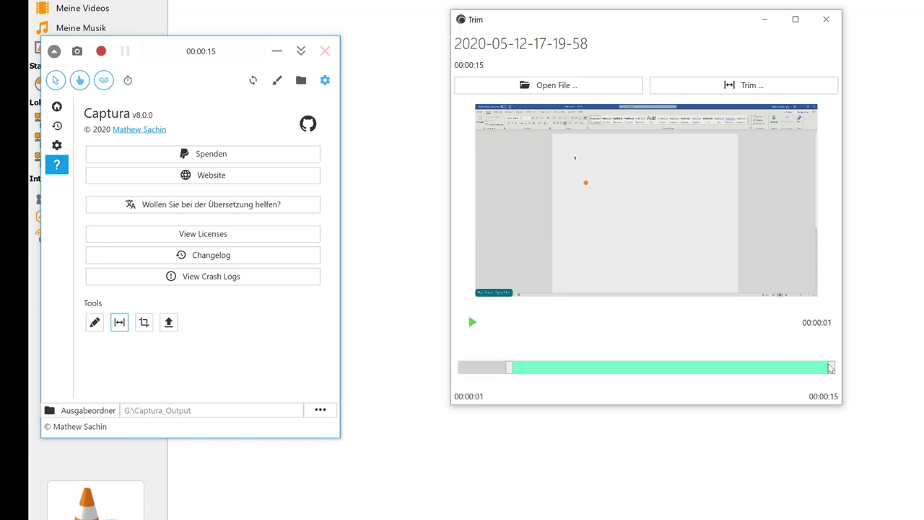
# Set the recording's trim end to 00:00:13 and its trim start to 00:00:02, and preview the selected range.
pyautogui.moveTo(831, 368); pyautogui.dragTo(786, 370)
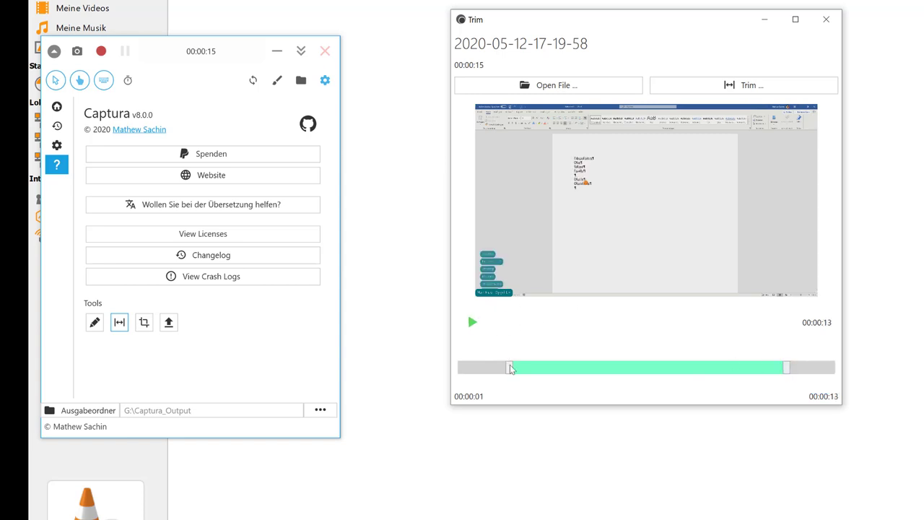
pyautogui.click(472, 324)
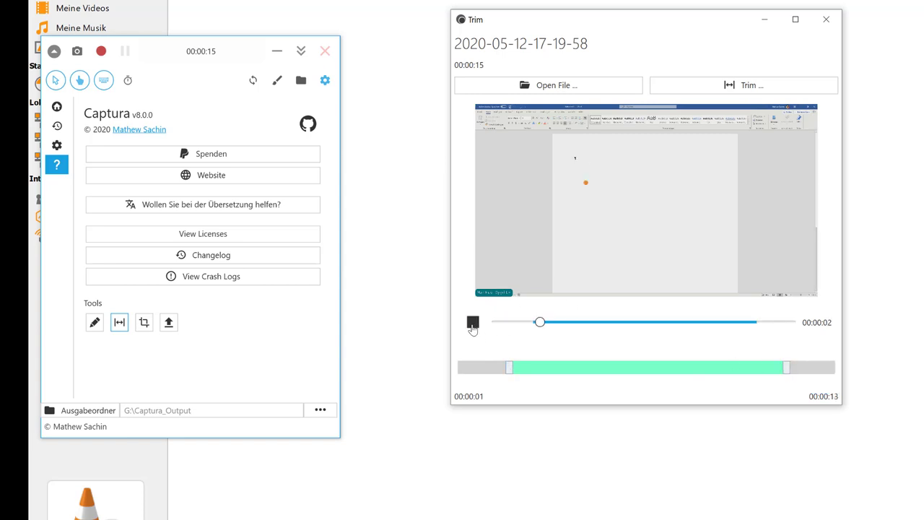
pyautogui.click(540, 369)
pyautogui.moveTo(513, 374); pyautogui.dragTo(517, 373)
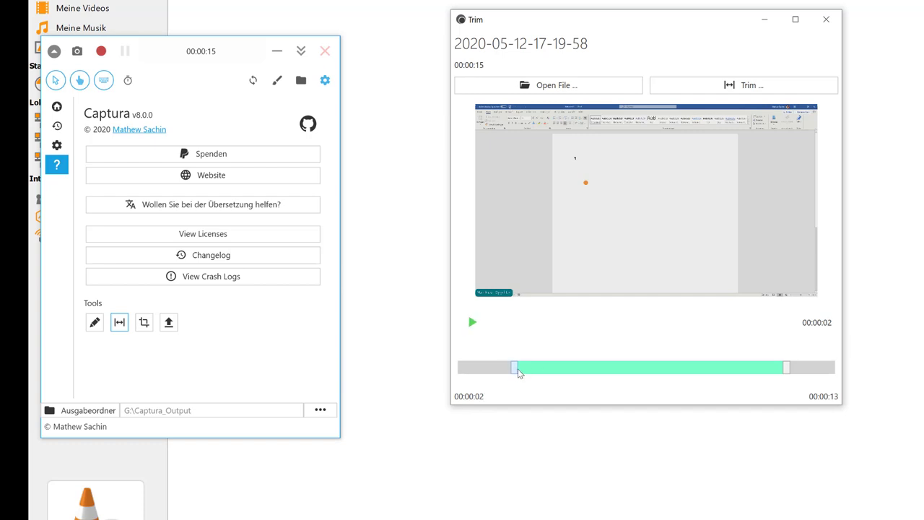
pyautogui.click(472, 323)
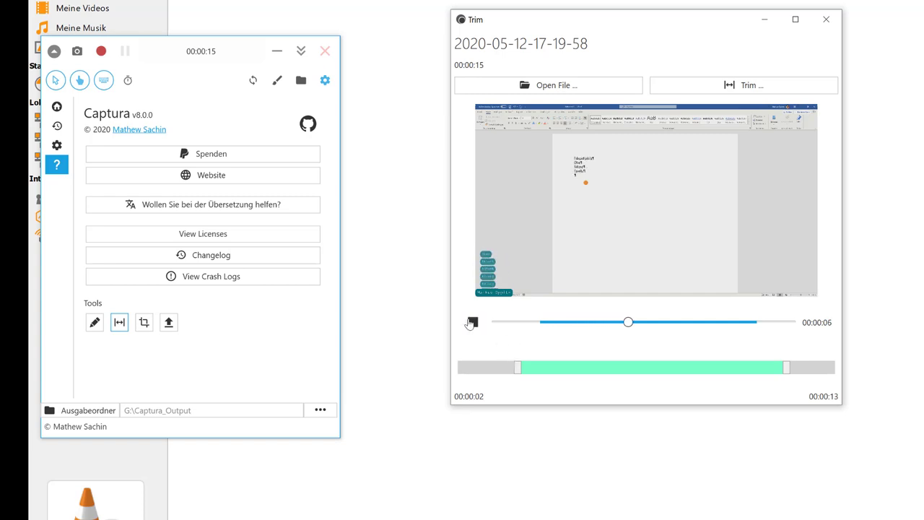
pyautogui.click(467, 313)
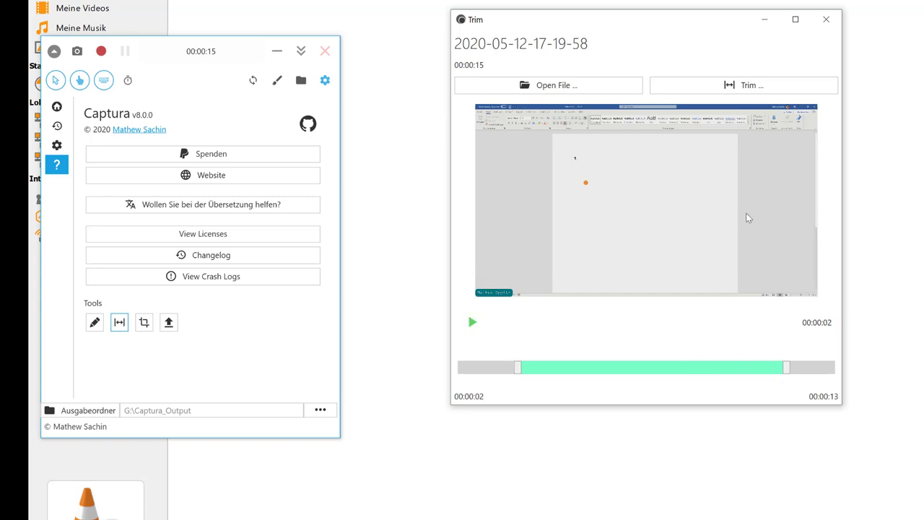
# Open the save dialog for the trimmed recording, cancel it without saving, and close the Trim tool.
pyautogui.click(752, 86)
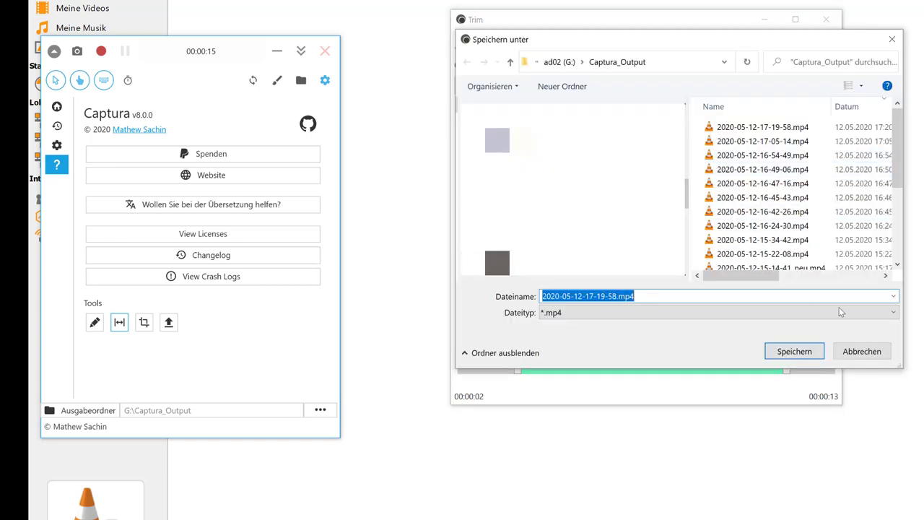
pyautogui.click(862, 352)
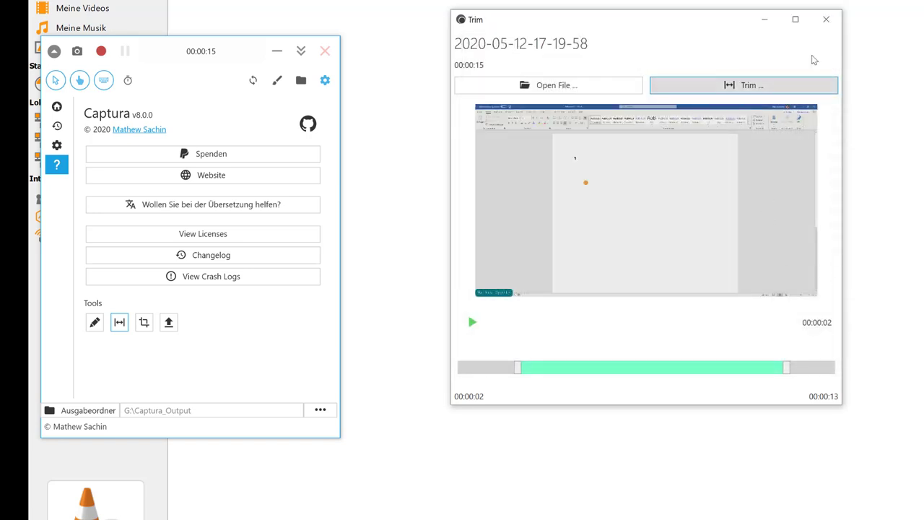
pyautogui.click(828, 22)
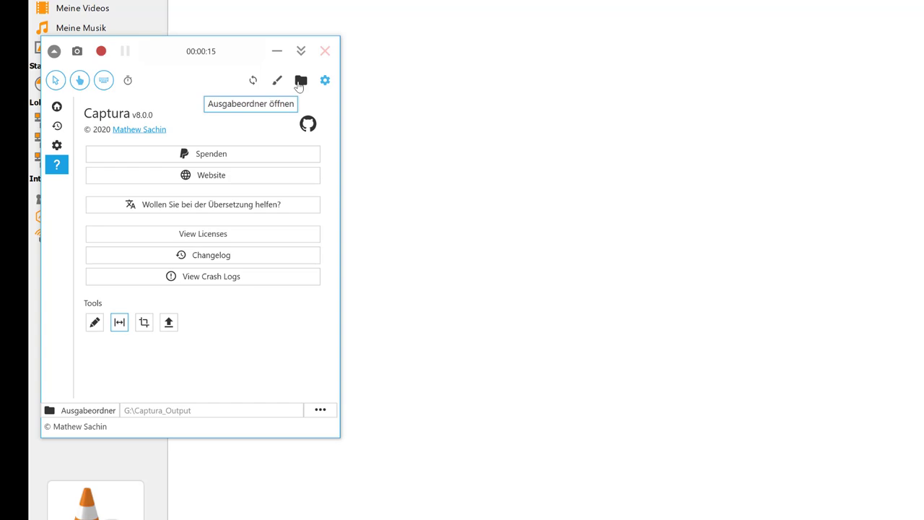